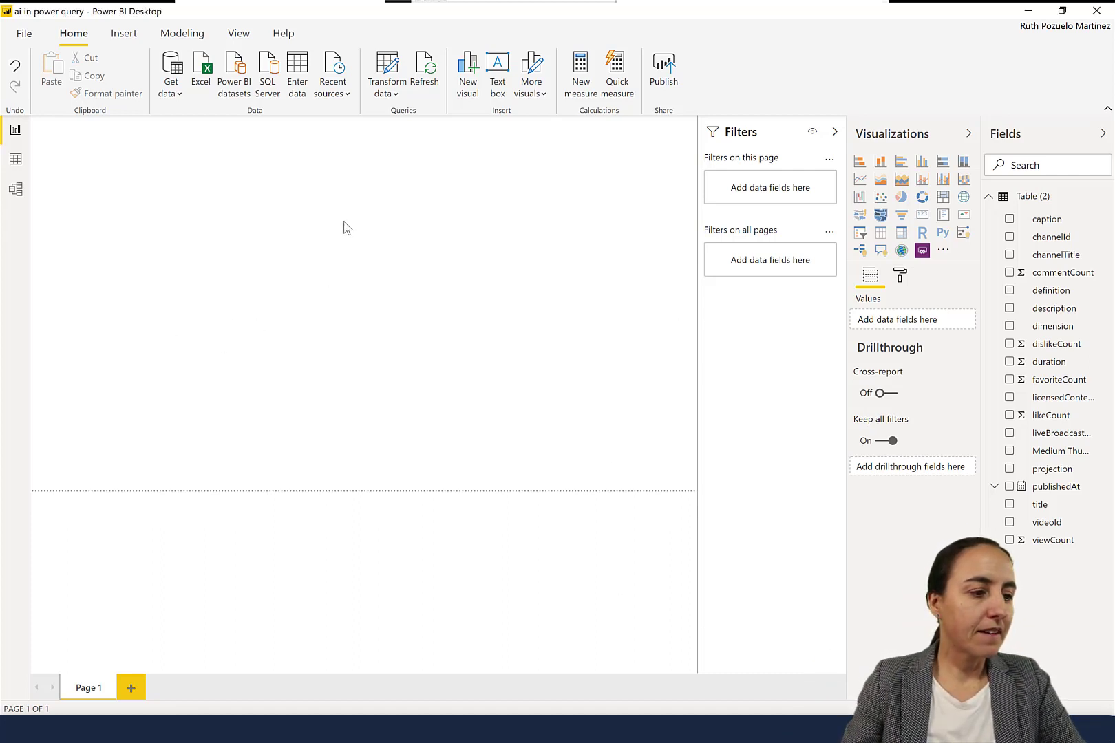
Open the Power Query Editor, then review the Preview features in Options without changing anything
left_click(390, 68)
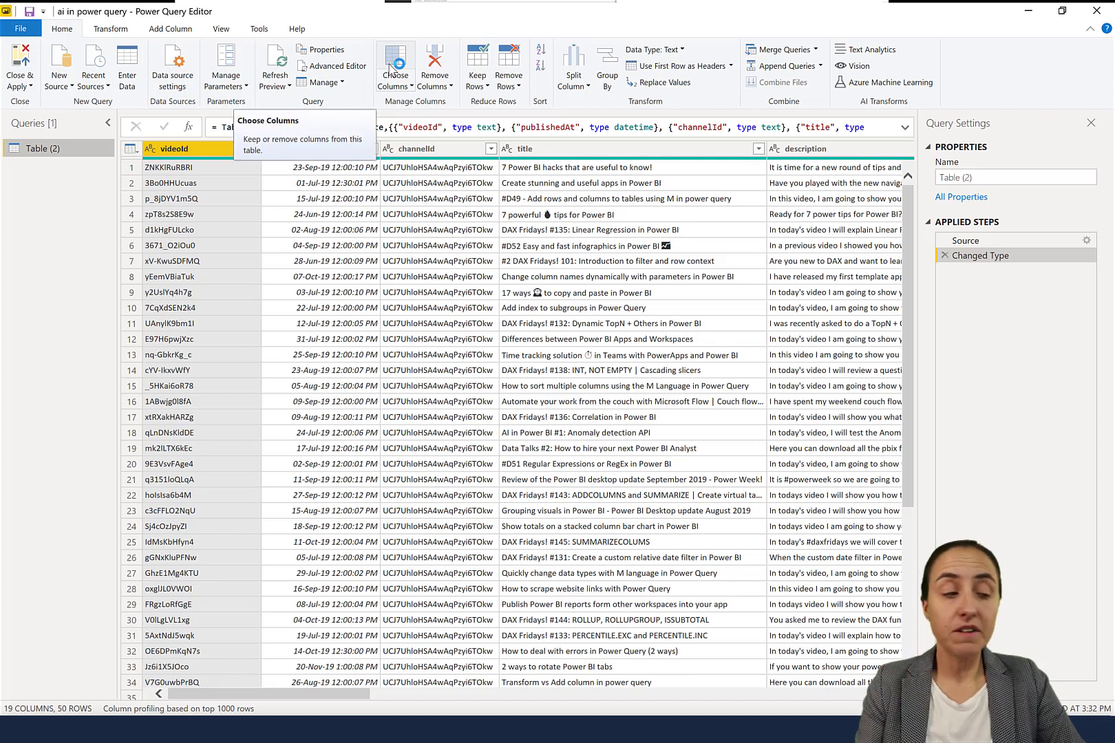
left_click(22, 30)
mouse_move(90, 219)
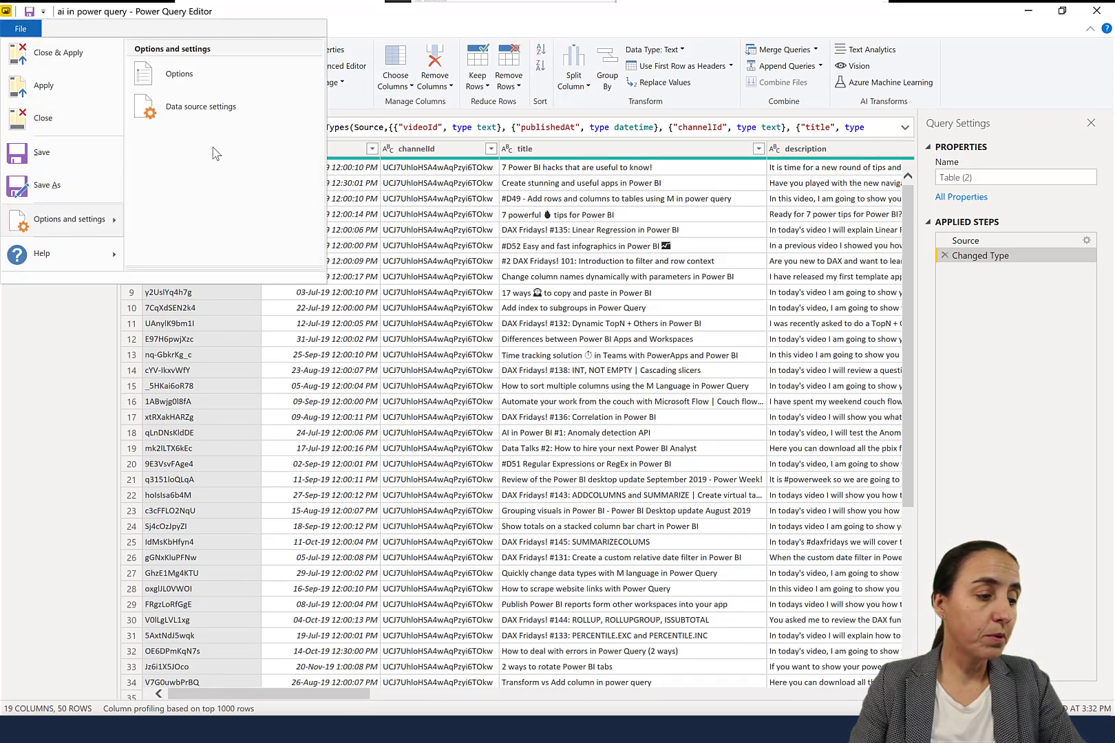
left_click(220, 86)
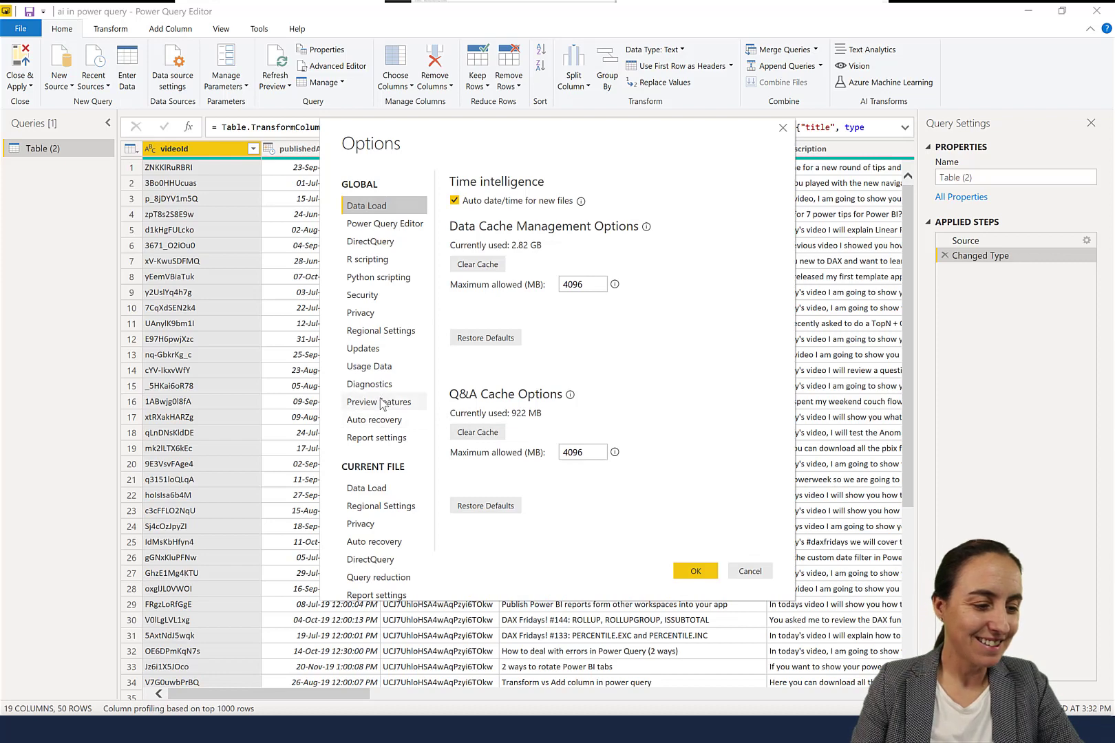
left_click(382, 404)
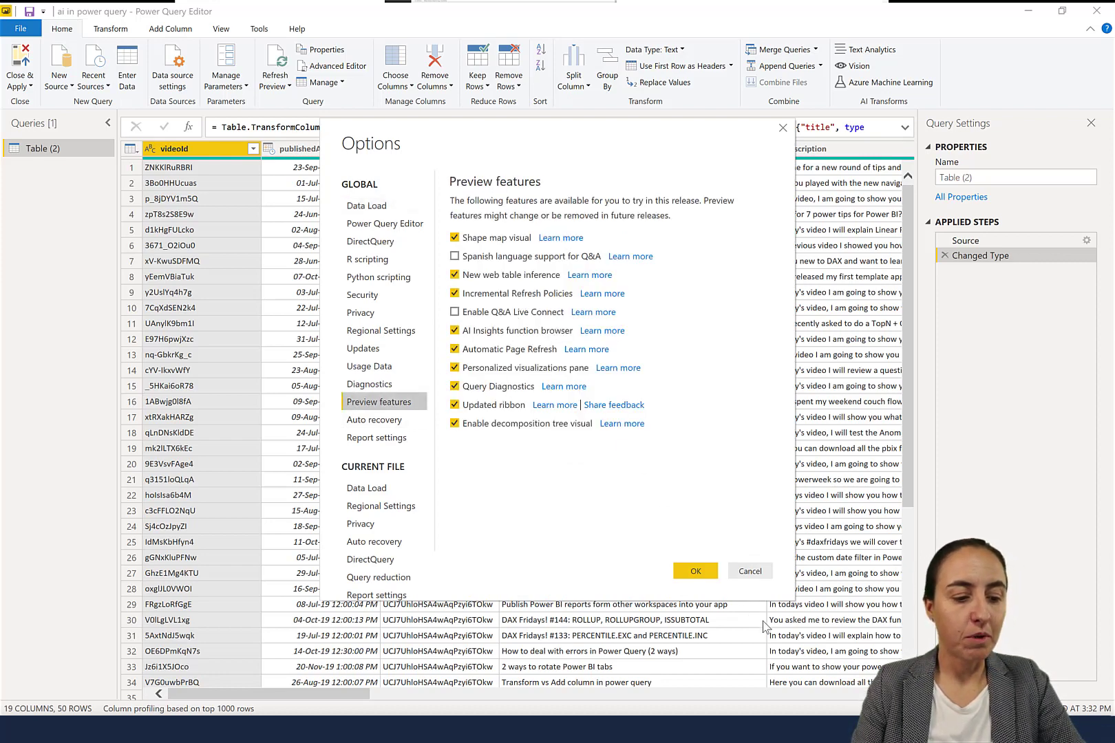
left_click(754, 570)
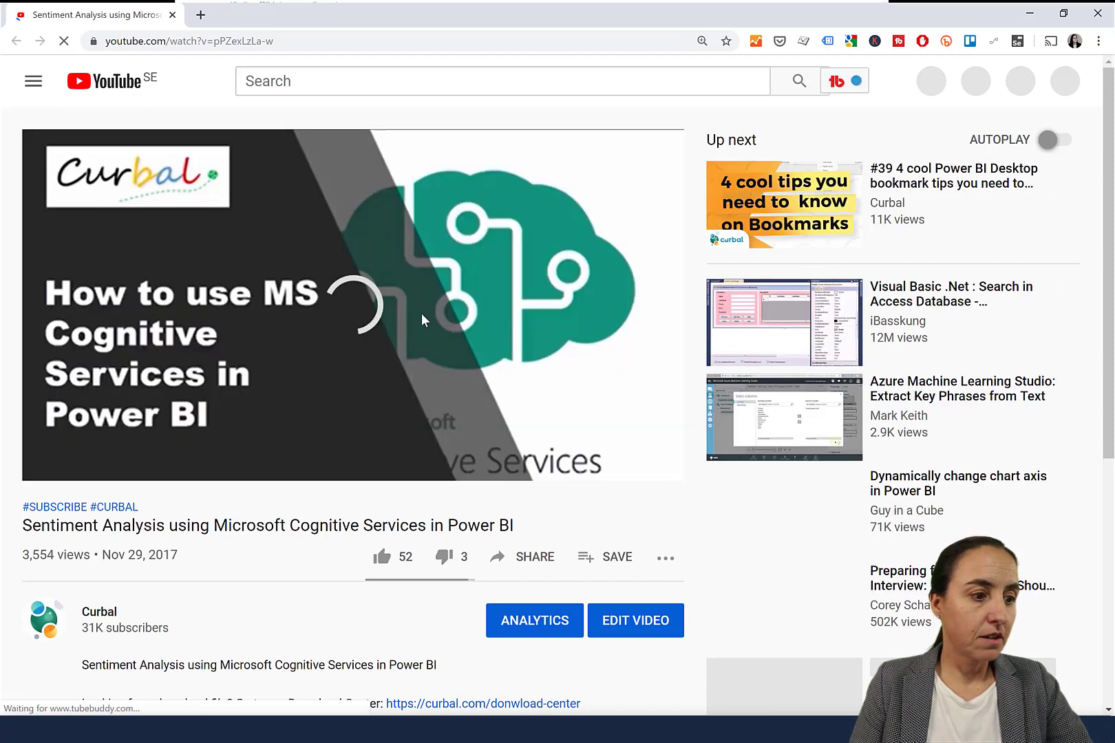
left_click(389, 336)
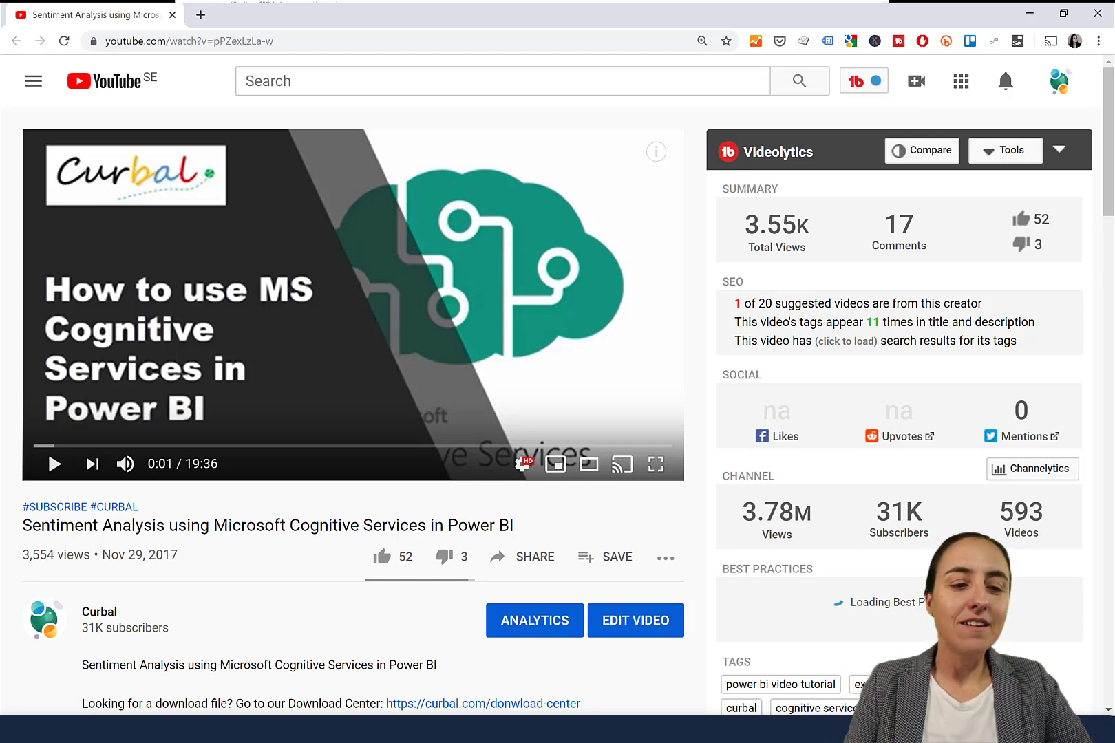
left_click(1030, 13)
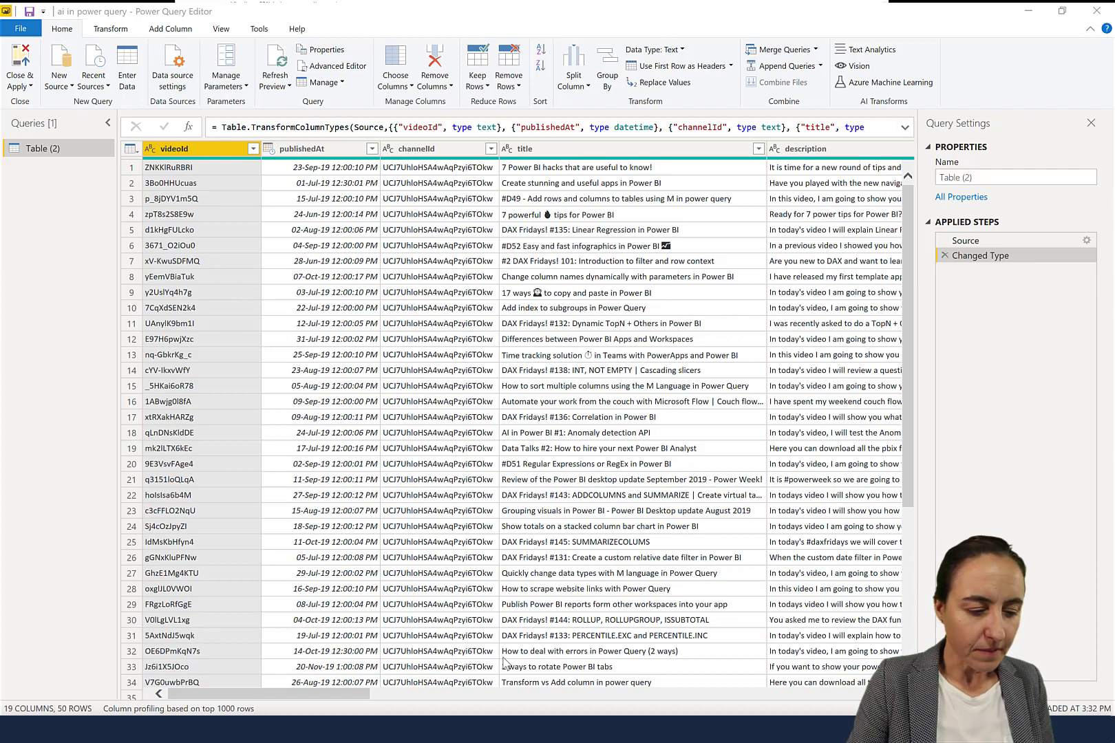
Select the description column and bring up the Text Analytics AI functions
left_click_drag(348, 694, 423, 693)
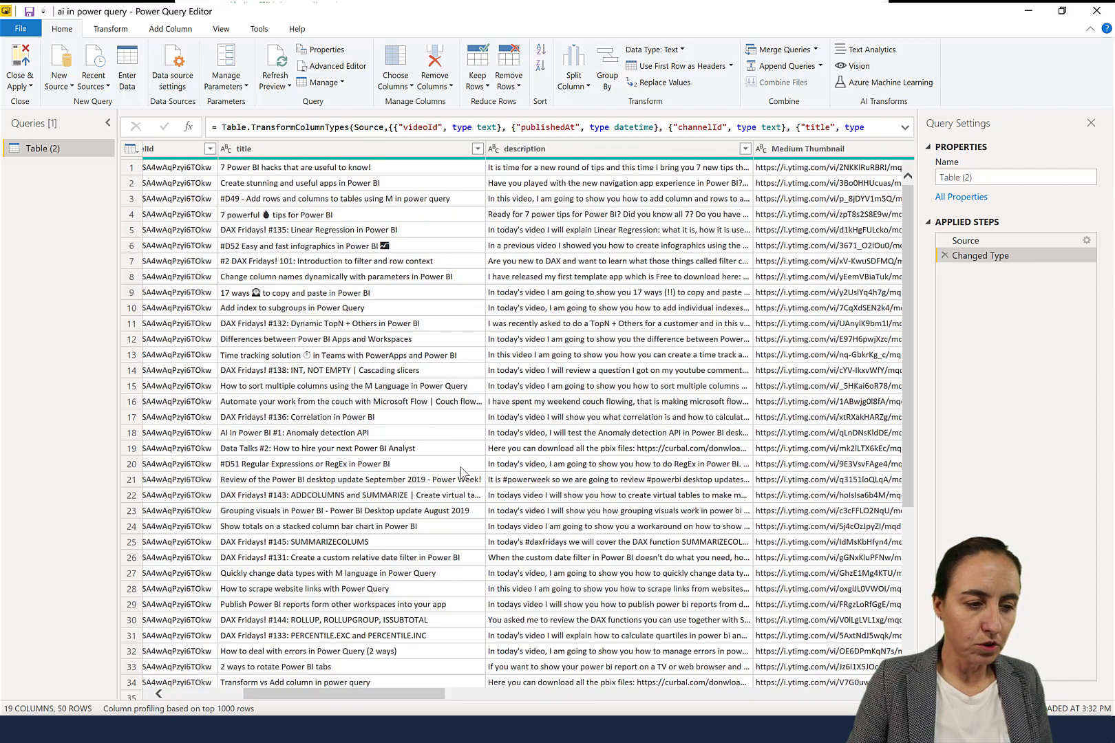
left_click(567, 146)
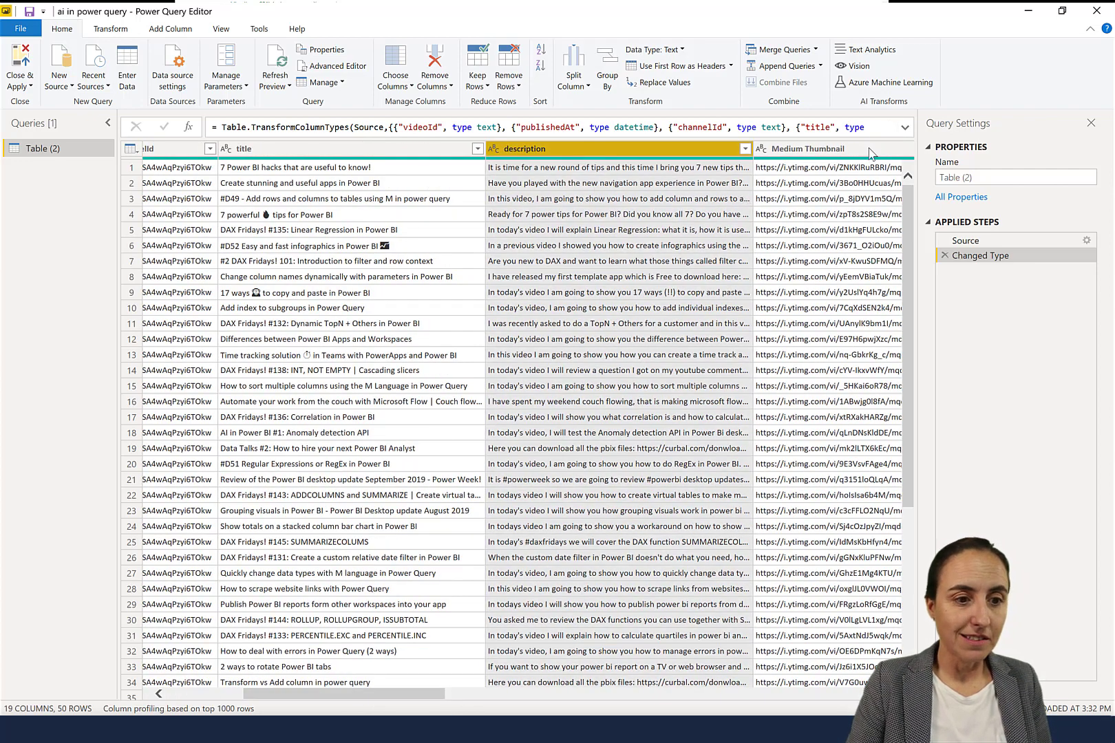
left_click(880, 53)
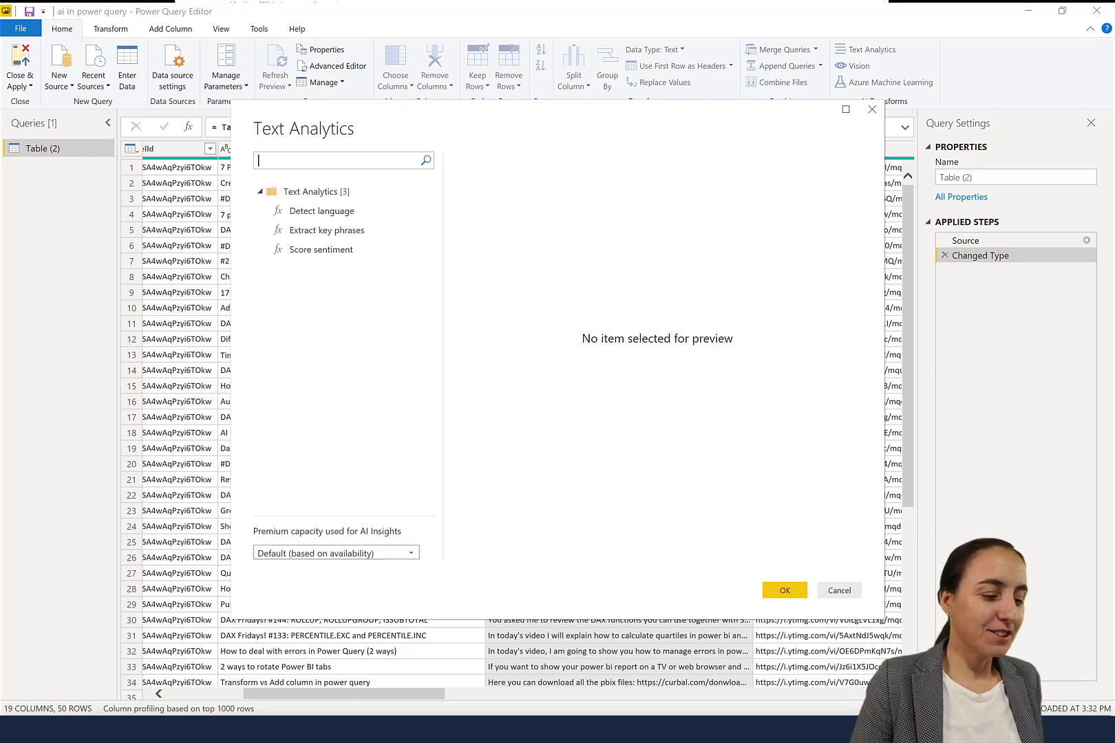
Preview the Detect language, Extract key phrases and Score sentiment functions
left_click(332, 213)
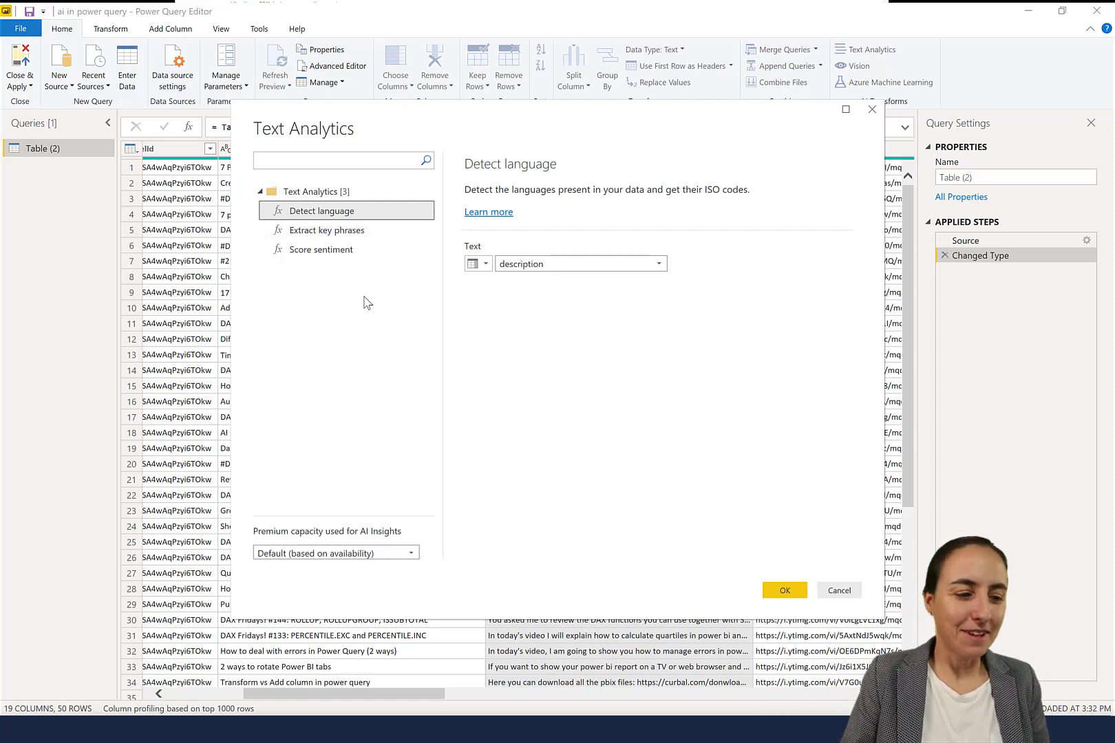
left_click(326, 234)
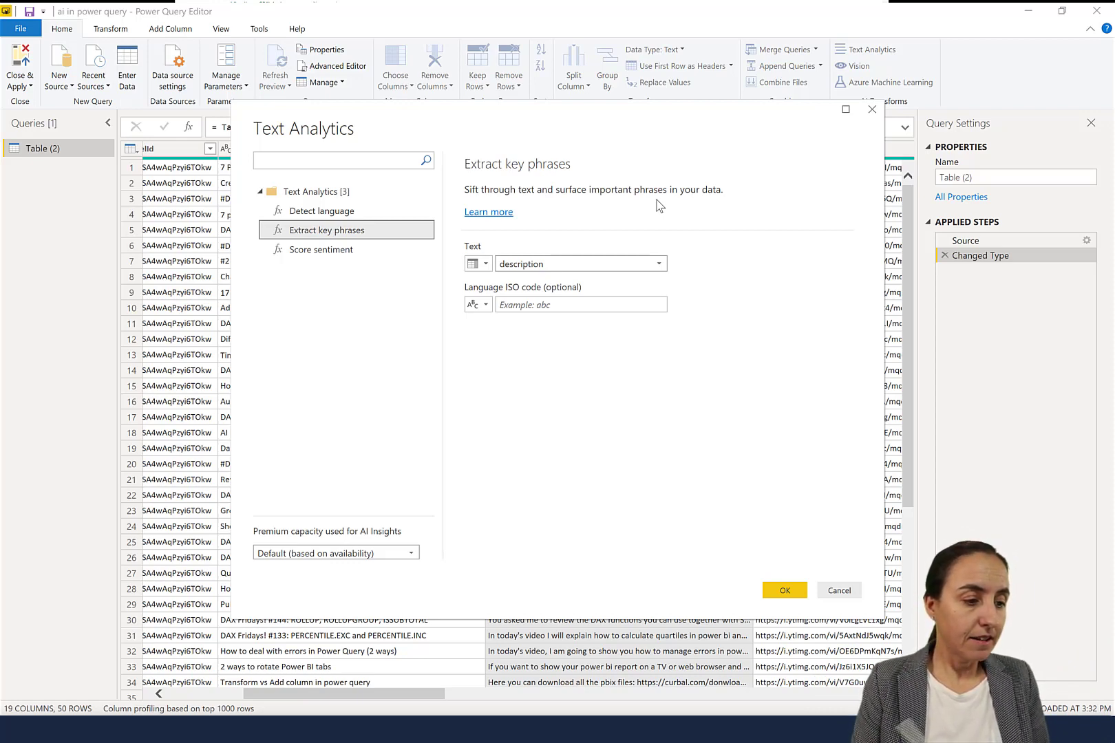
left_click(333, 253)
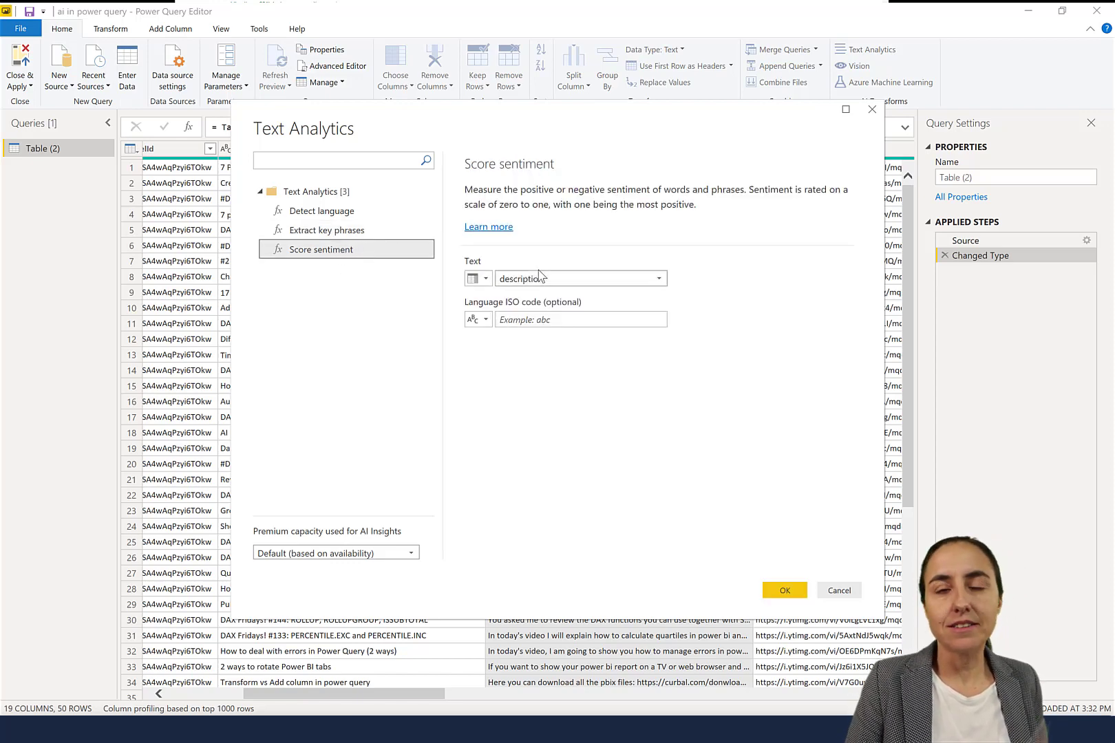
Choose Extract key phrases and enter en-US as the Language ISO code
left_click(377, 233)
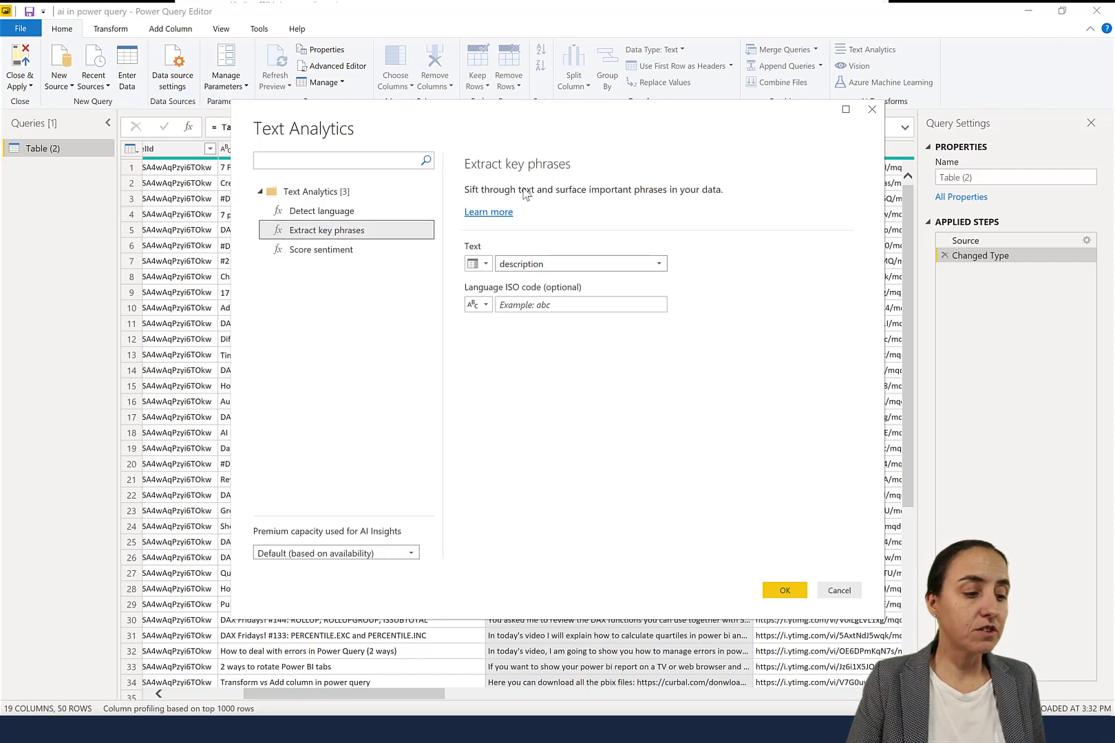
left_click(548, 303)
type("e")
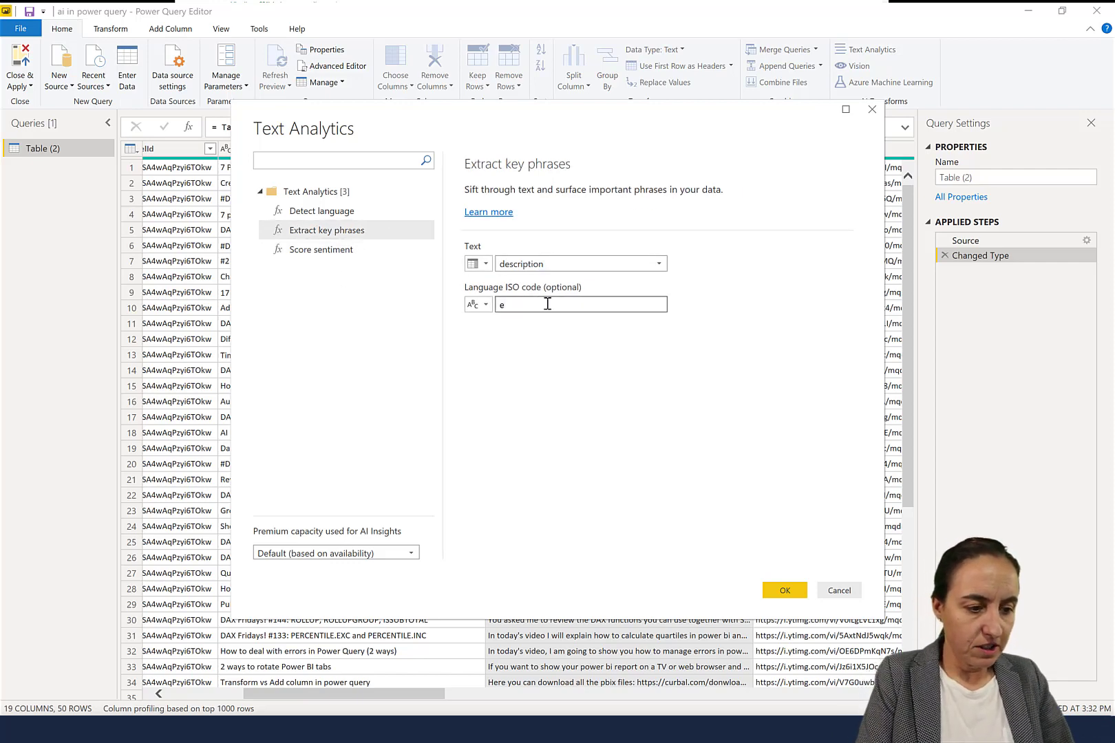
type("n-US")
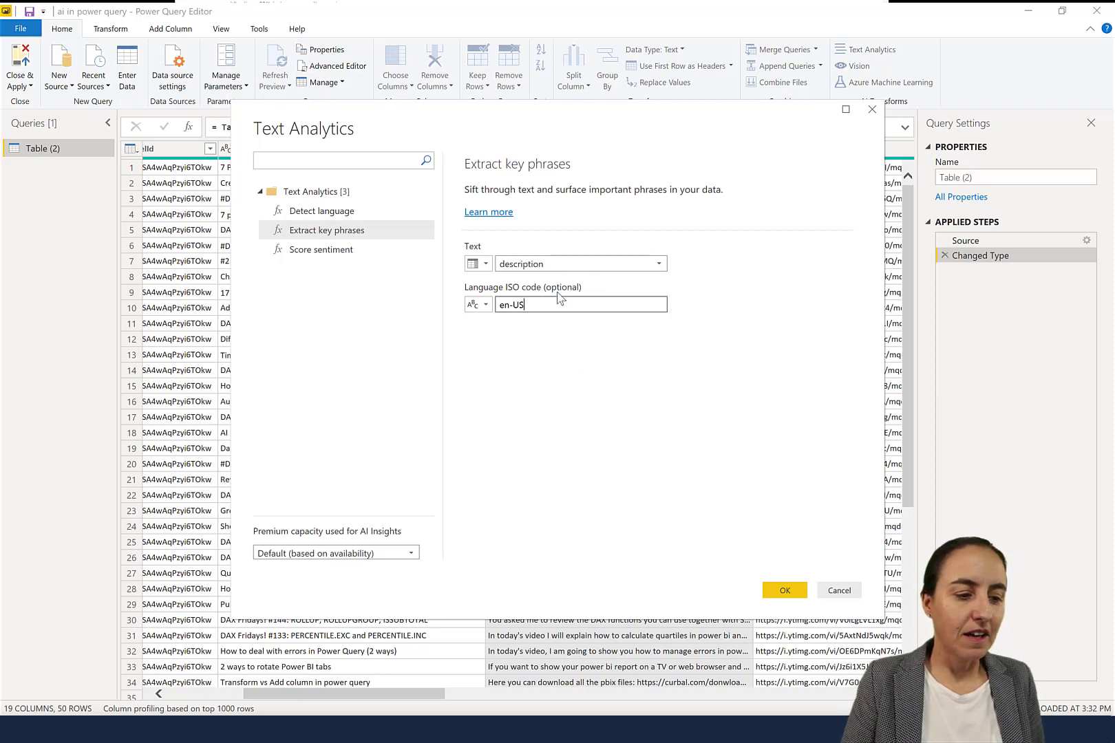
Run key phrase extraction on description, browse the new KeyPhrase column, and apply to the report
left_click(784, 590)
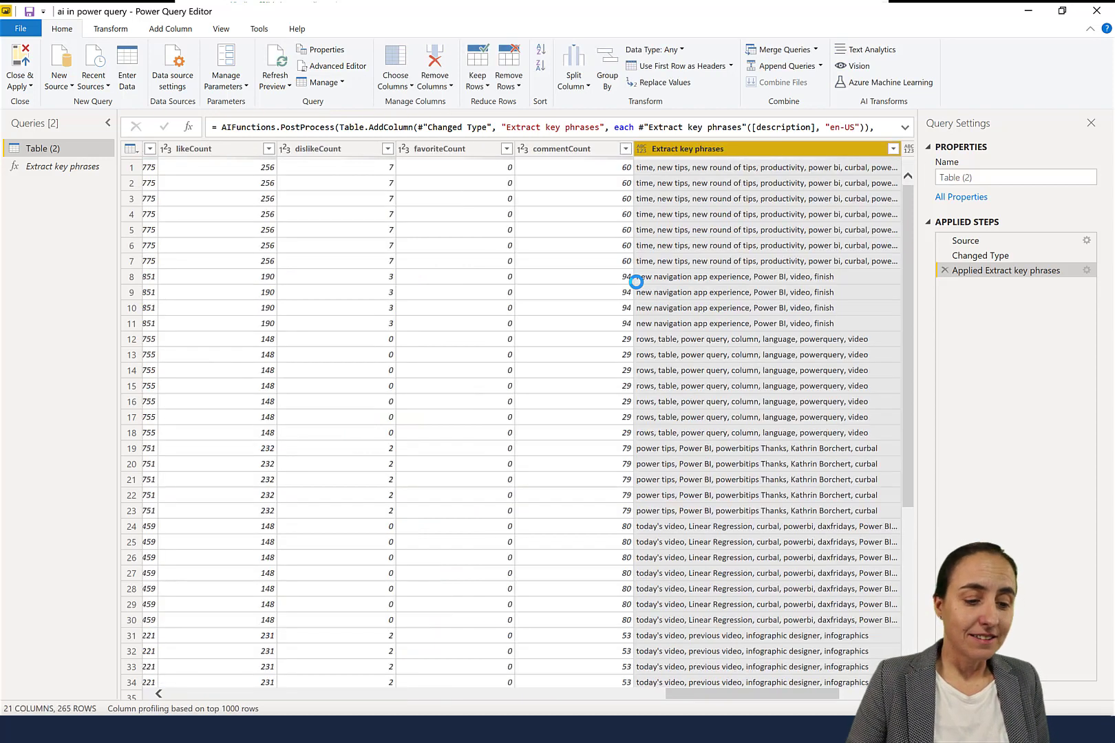
scroll(755, 703, "right", 3)
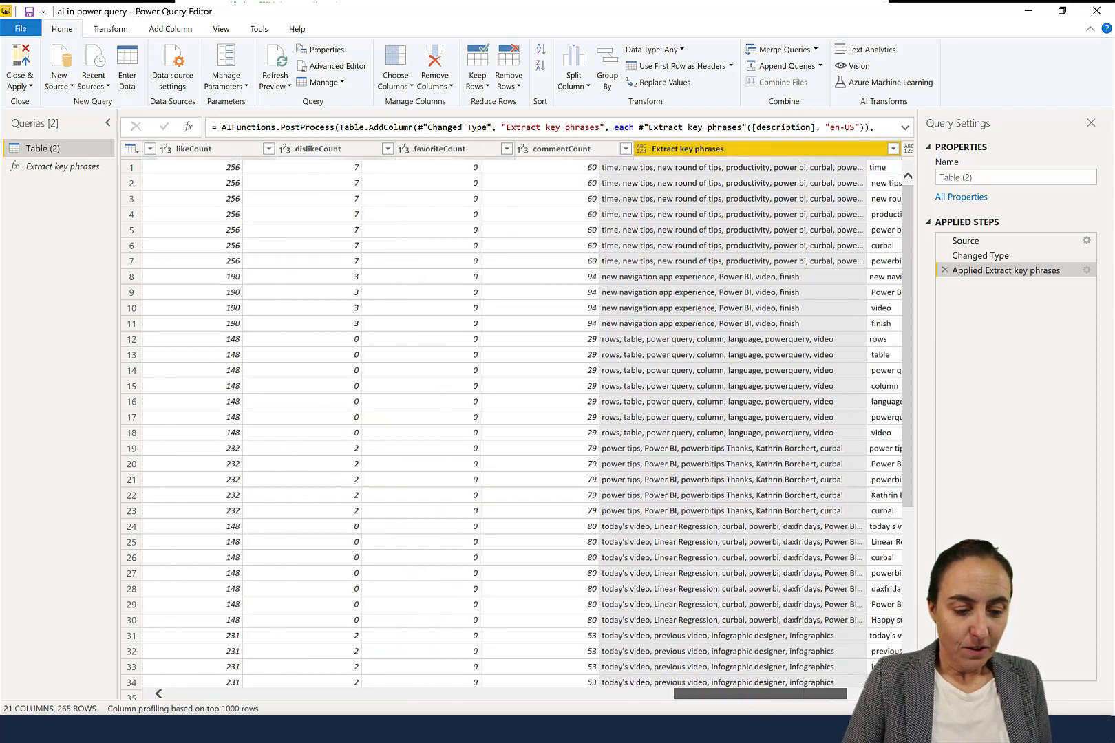
scroll(611, 260, "down", 20)
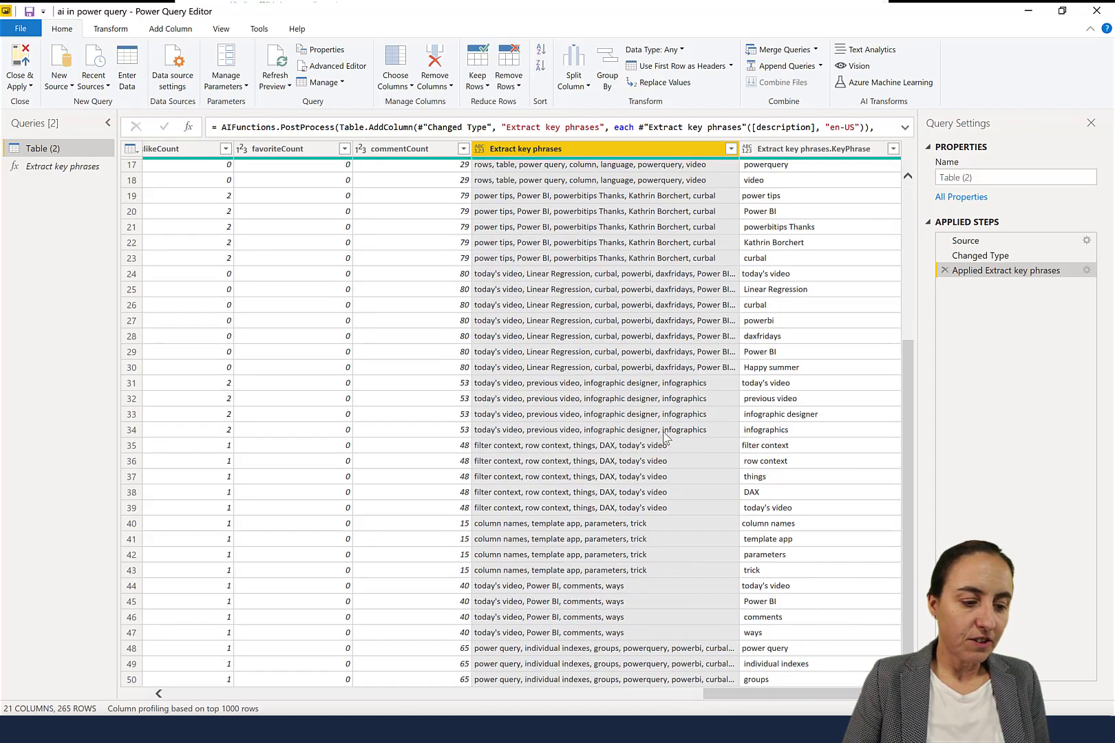
scroll(656, 470, "down", 17)
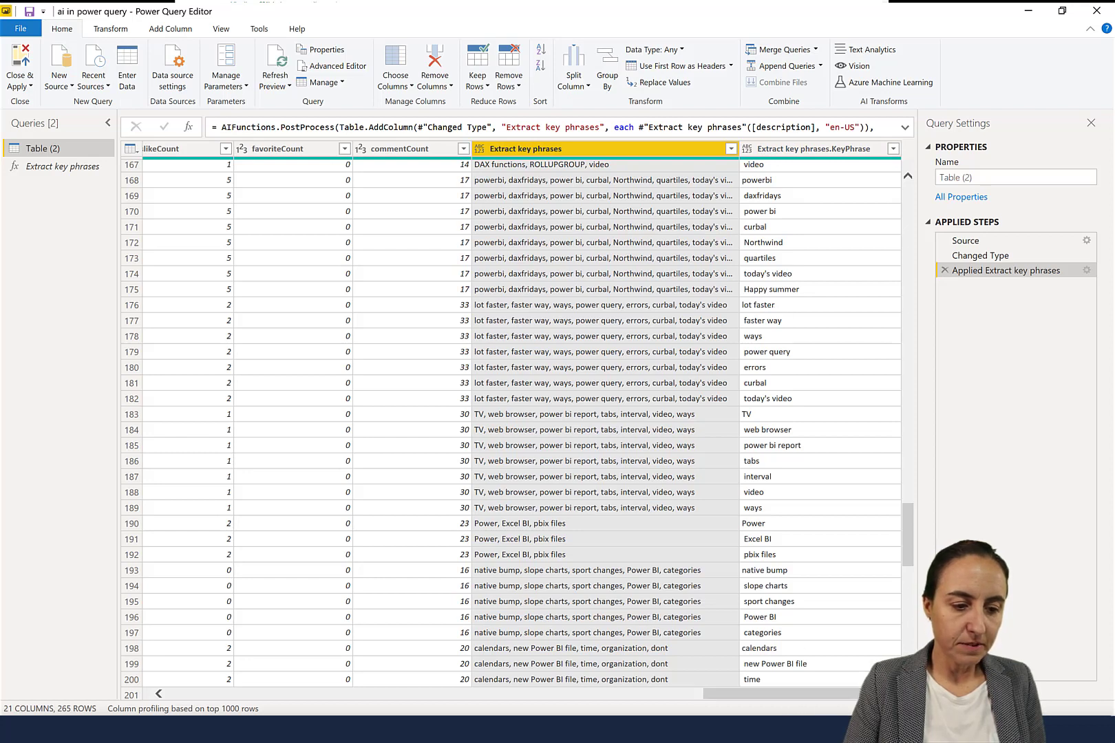
left_click(25, 60)
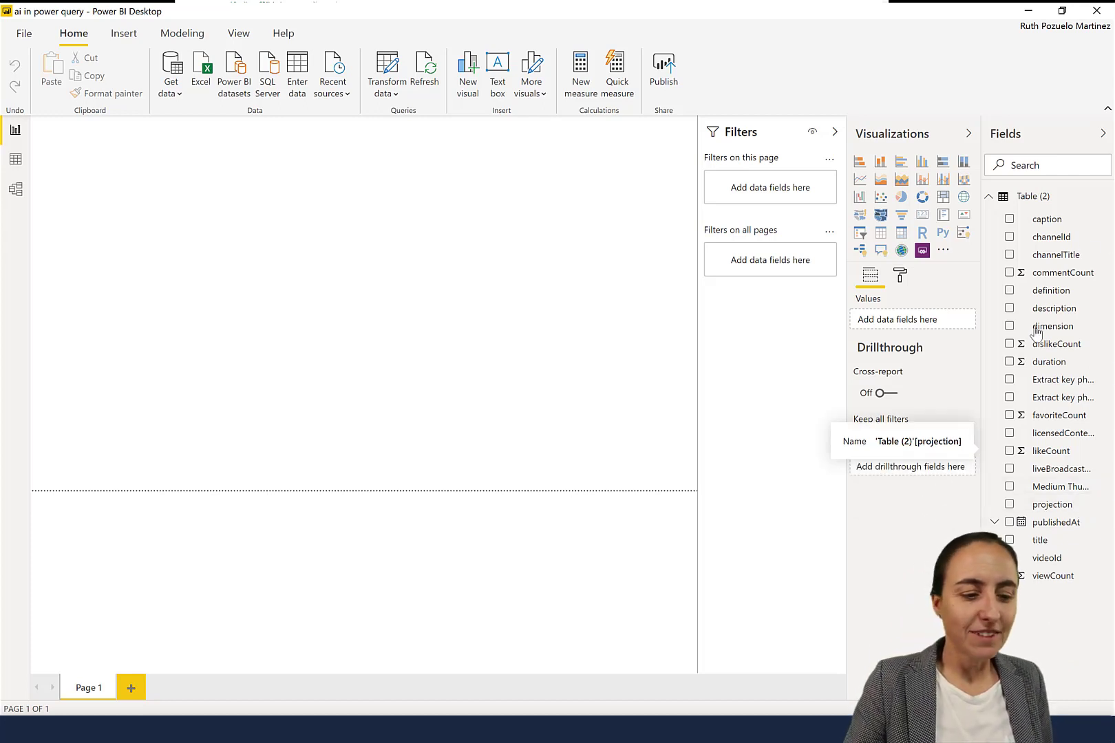
Collapse the Filters and Visualizations panes and add a KeyPhrase table to the page
left_click(835, 131)
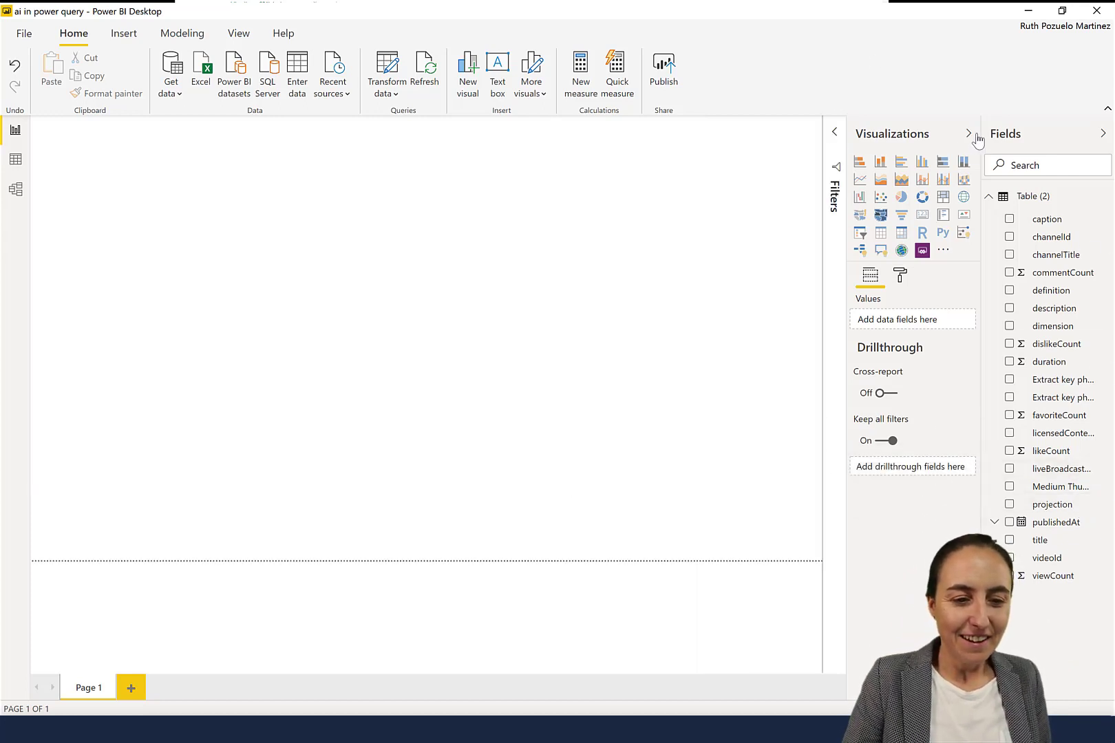
left_click(968, 133)
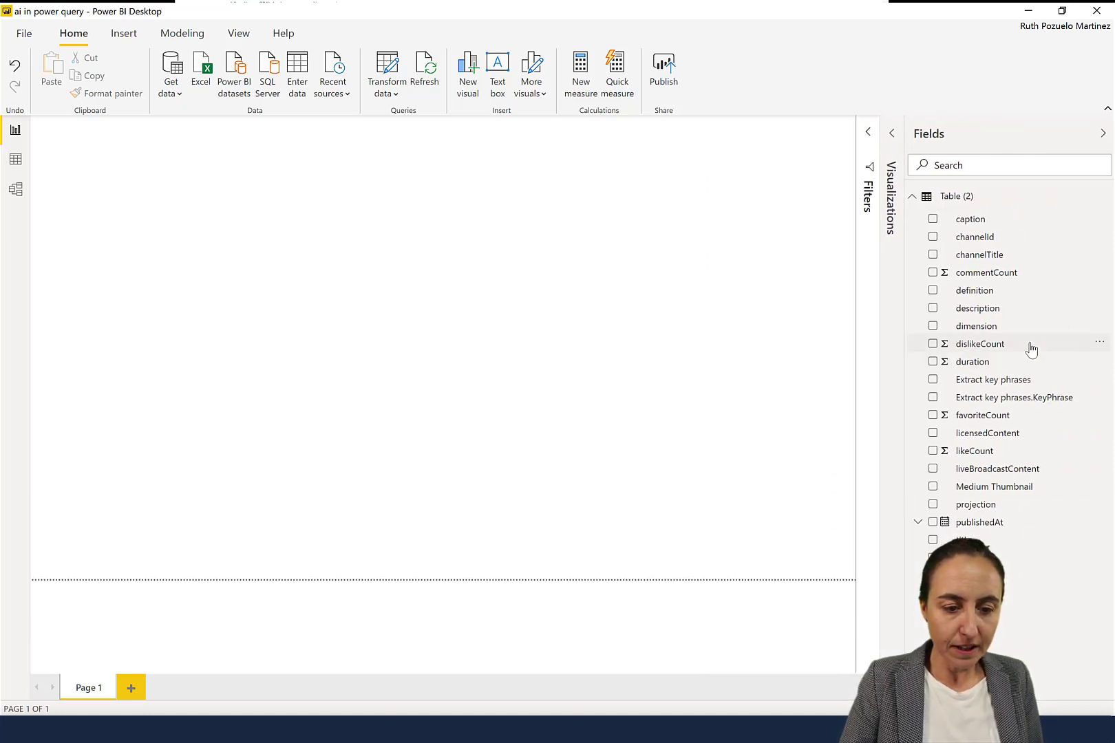
left_click_drag(1041, 403, 358, 324)
Search AppSource for 'wordcloud' and import the Word Cloud custom visual
left_click(891, 133)
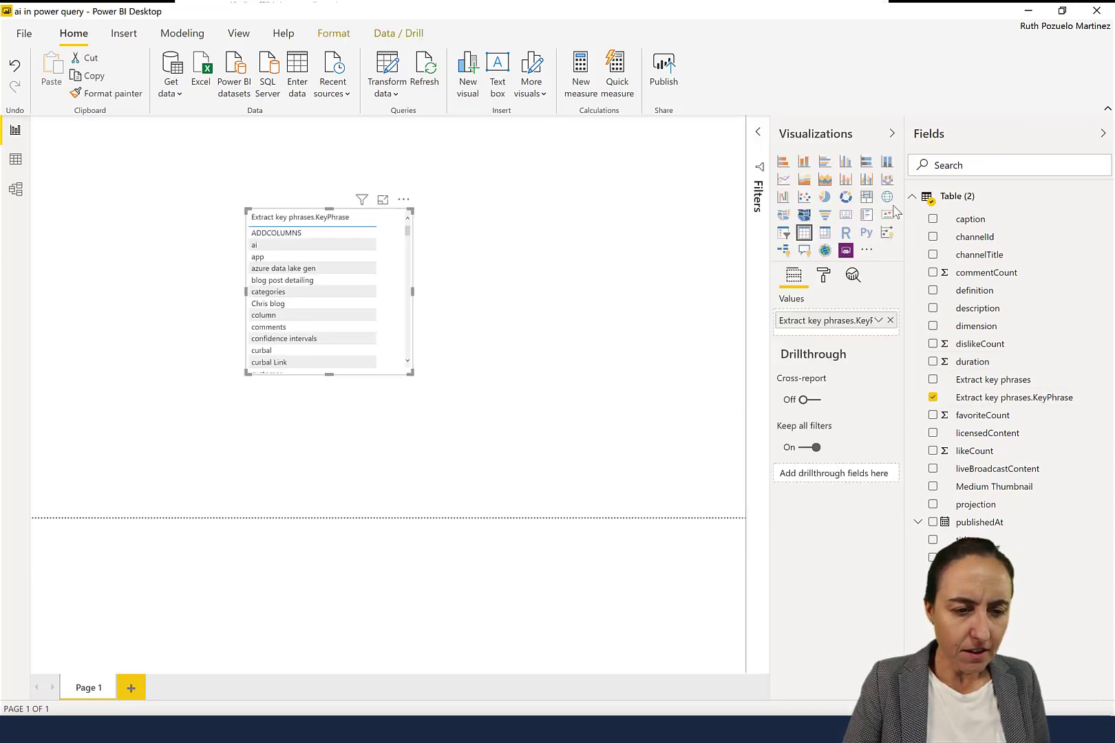
left_click(867, 252)
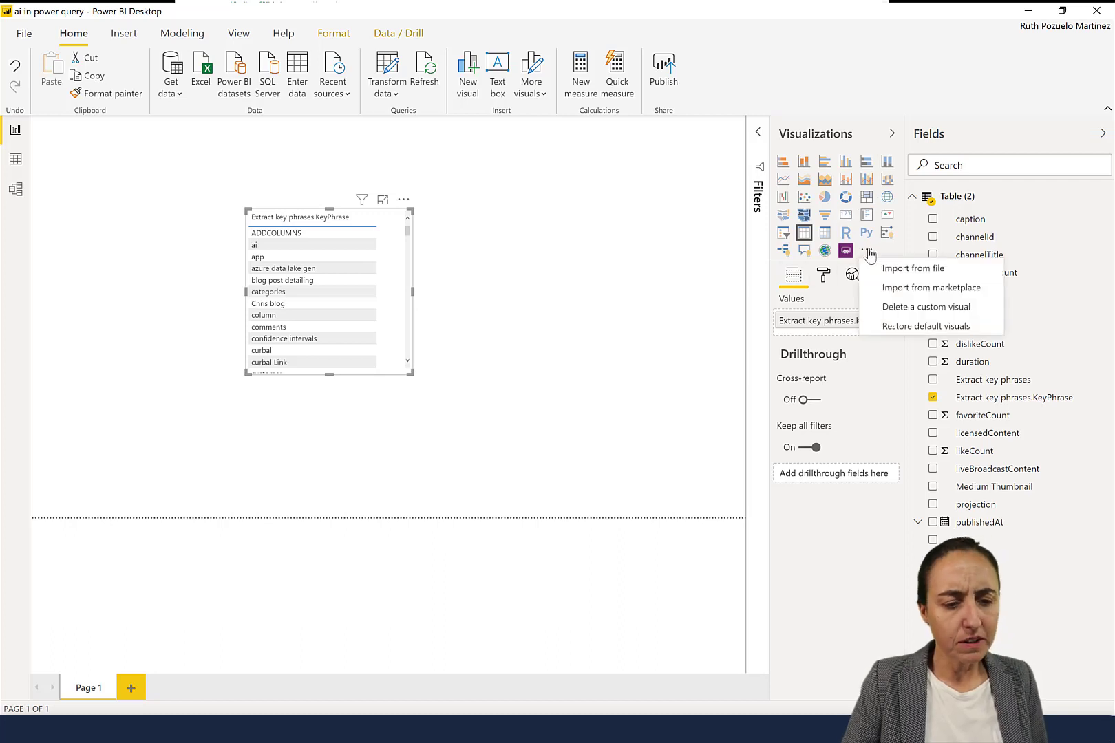
left_click(894, 288)
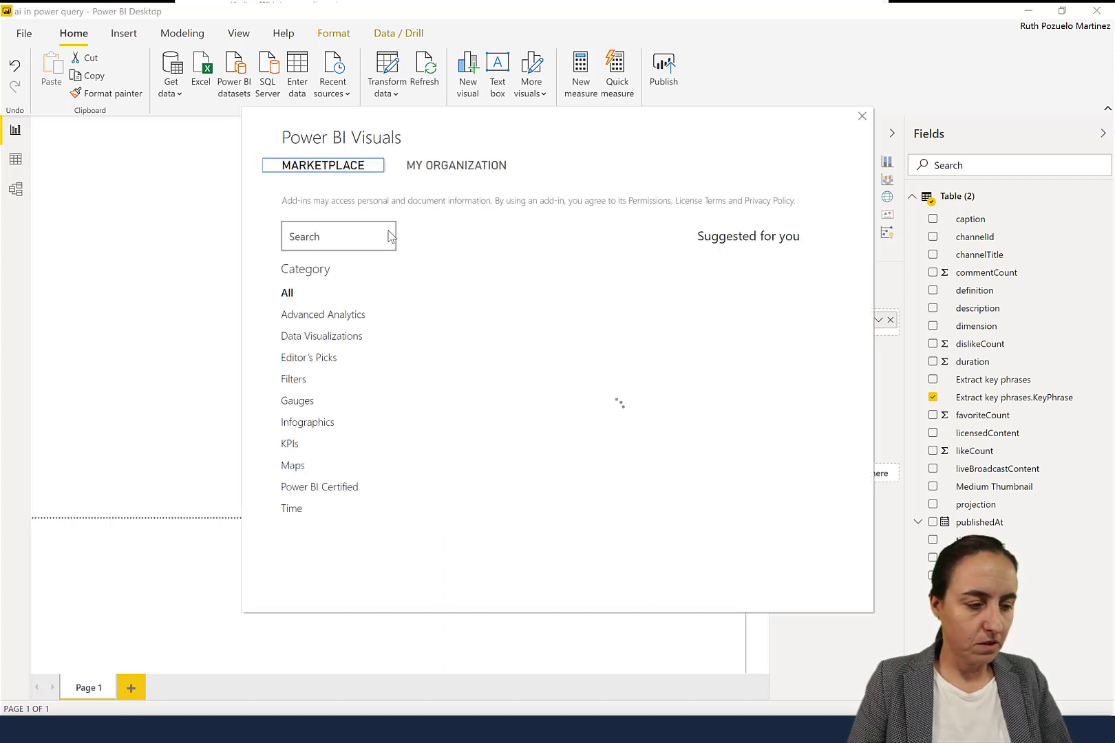
left_click(354, 235)
type("wordv")
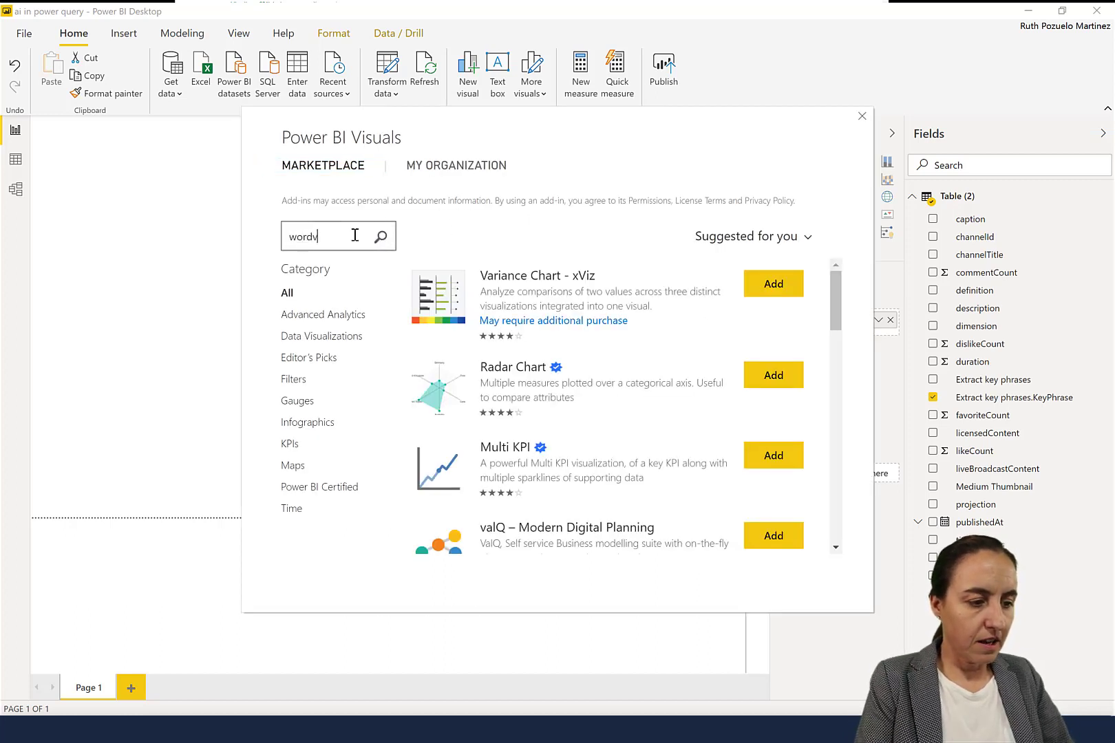
type("lo")
key("BackSpace")
key("BackSpace")
key("BackSpace")
type("cloud")
left_click(382, 238)
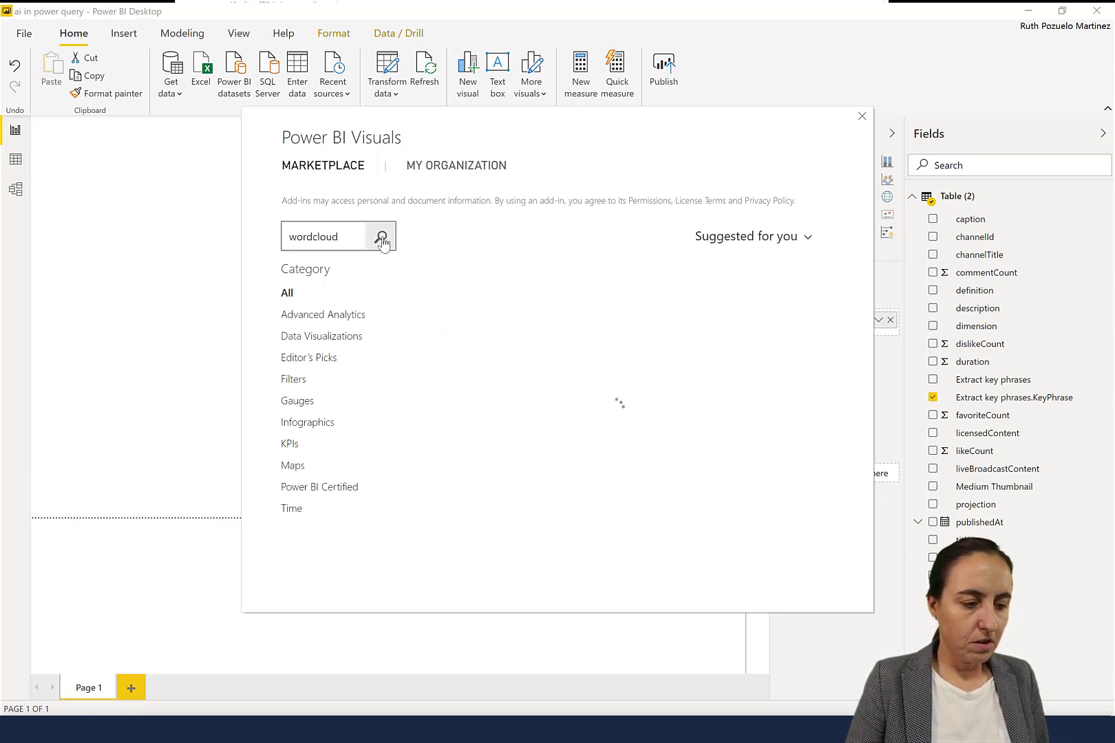
left_click(645, 304)
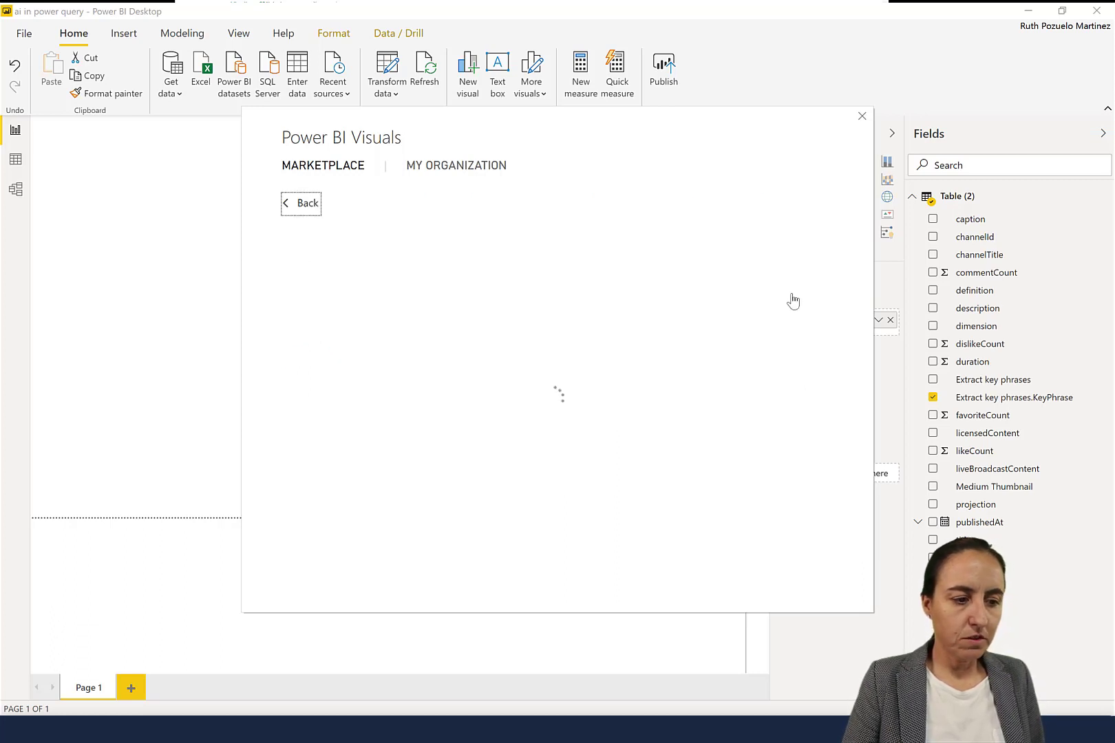
left_click(311, 376)
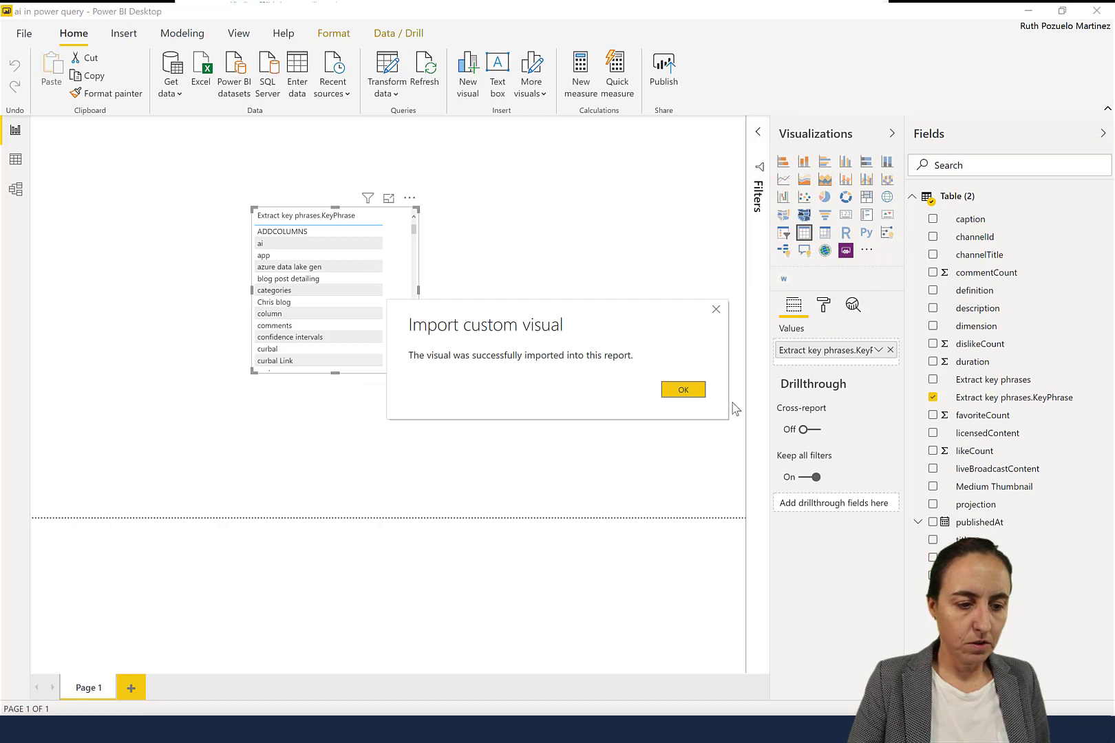
Pin the Word Cloud visual, turn the key-phrase table into a word cloud, and enlarge it
left_click(690, 390)
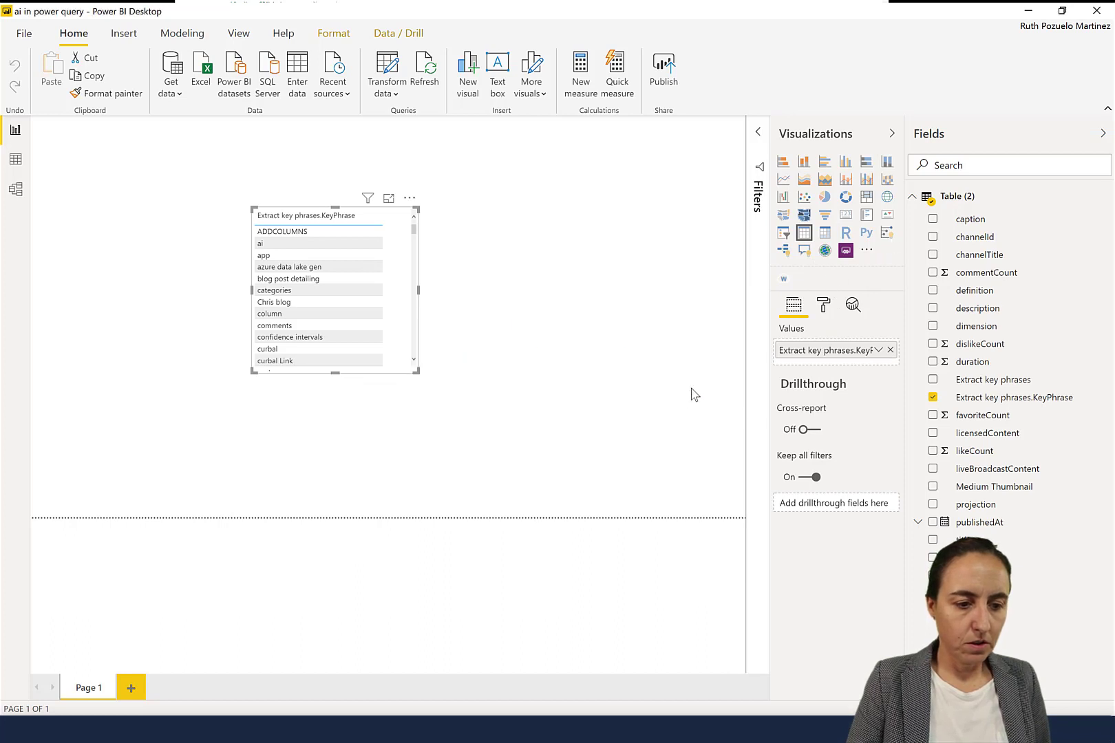
right_click(785, 281)
left_click(843, 295)
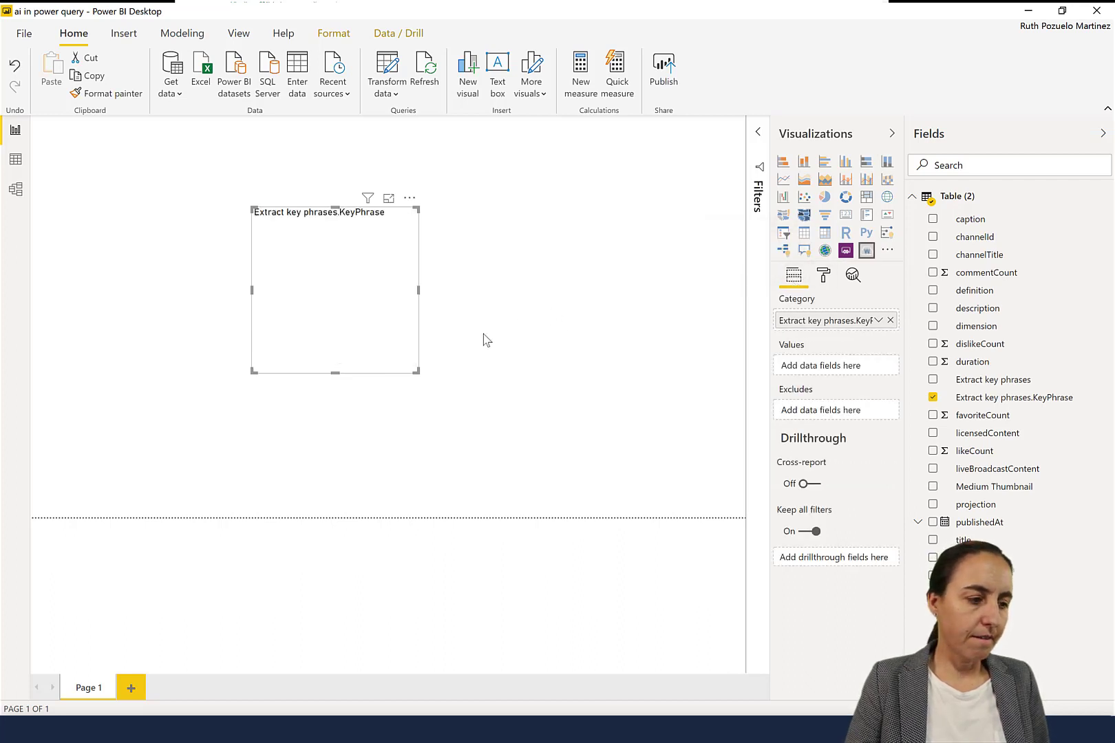
left_click_drag(417, 372, 676, 479)
left_click(643, 482)
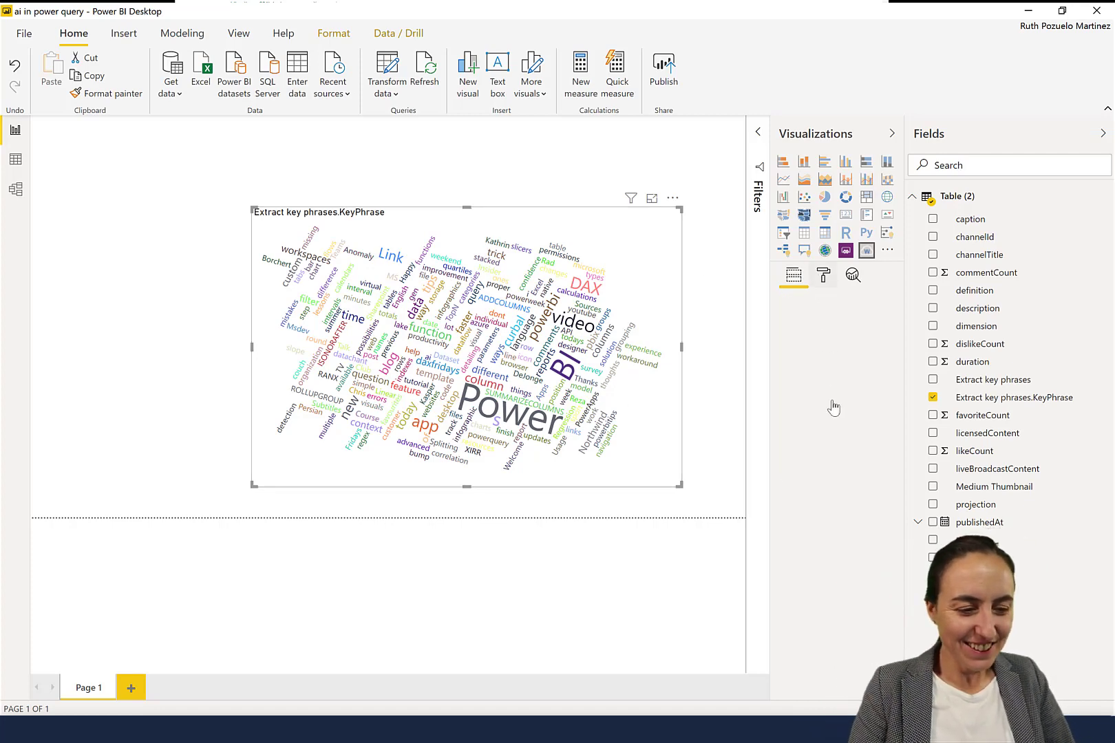
Enter Power BI, video, DAX and powerbi into the word cloud's Stop Words box
left_click(828, 386)
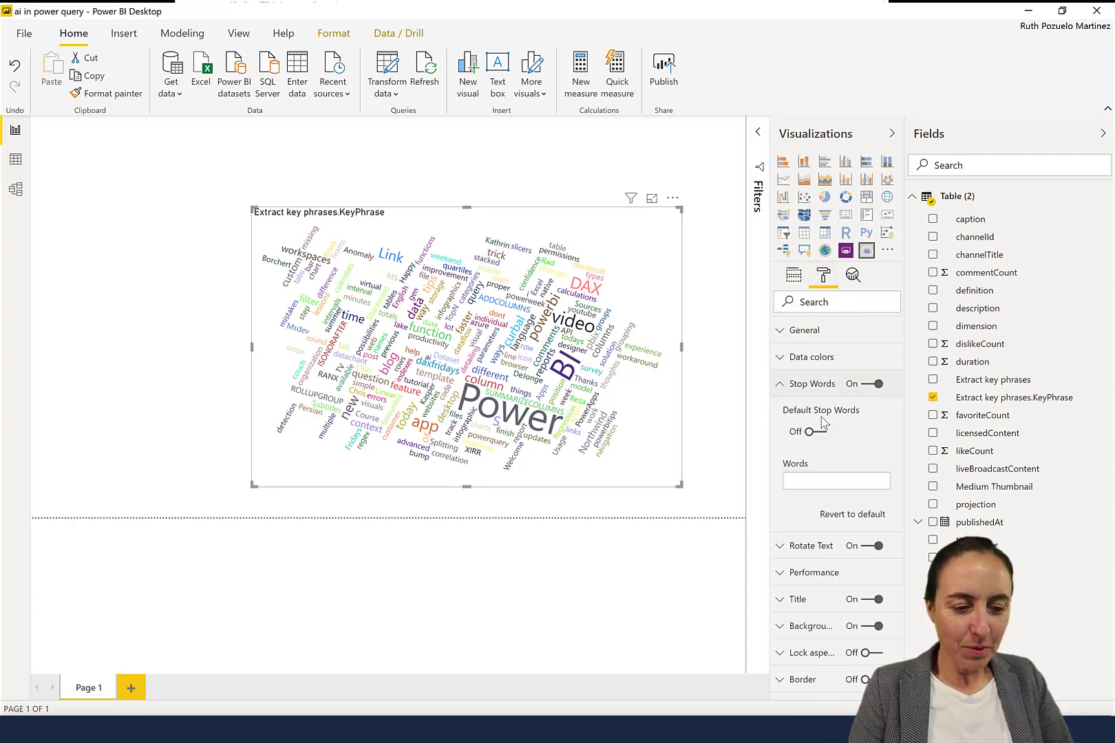
left_click(794, 480)
type("Power")
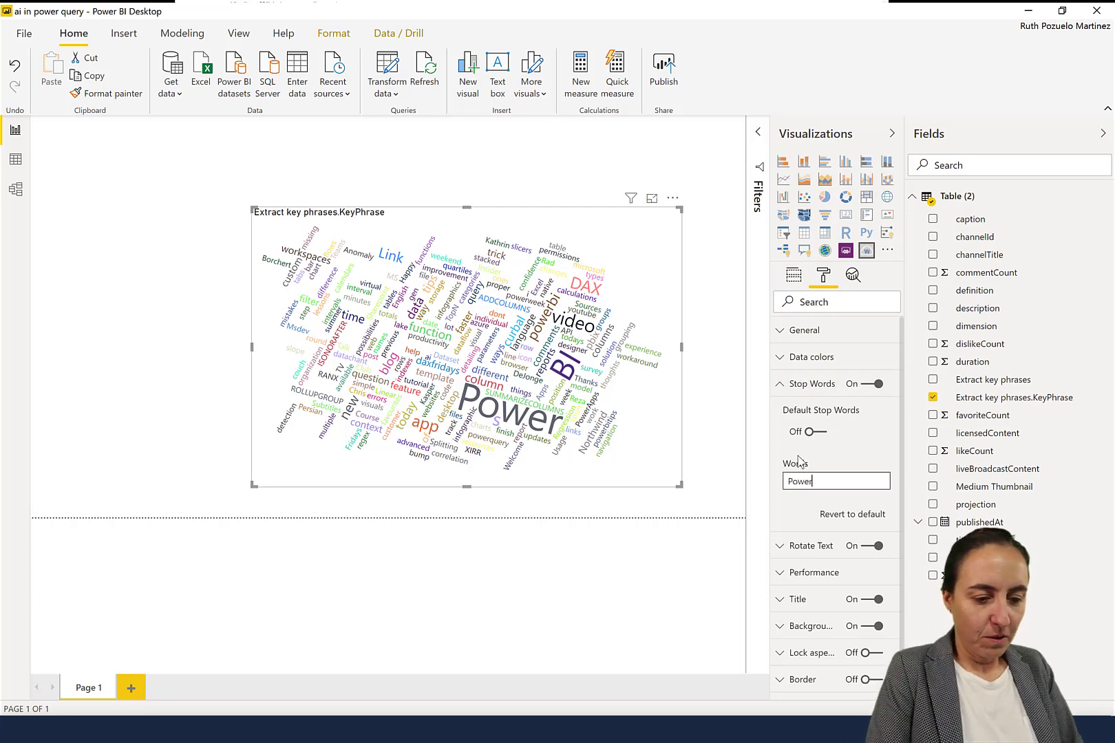
type(" BI")
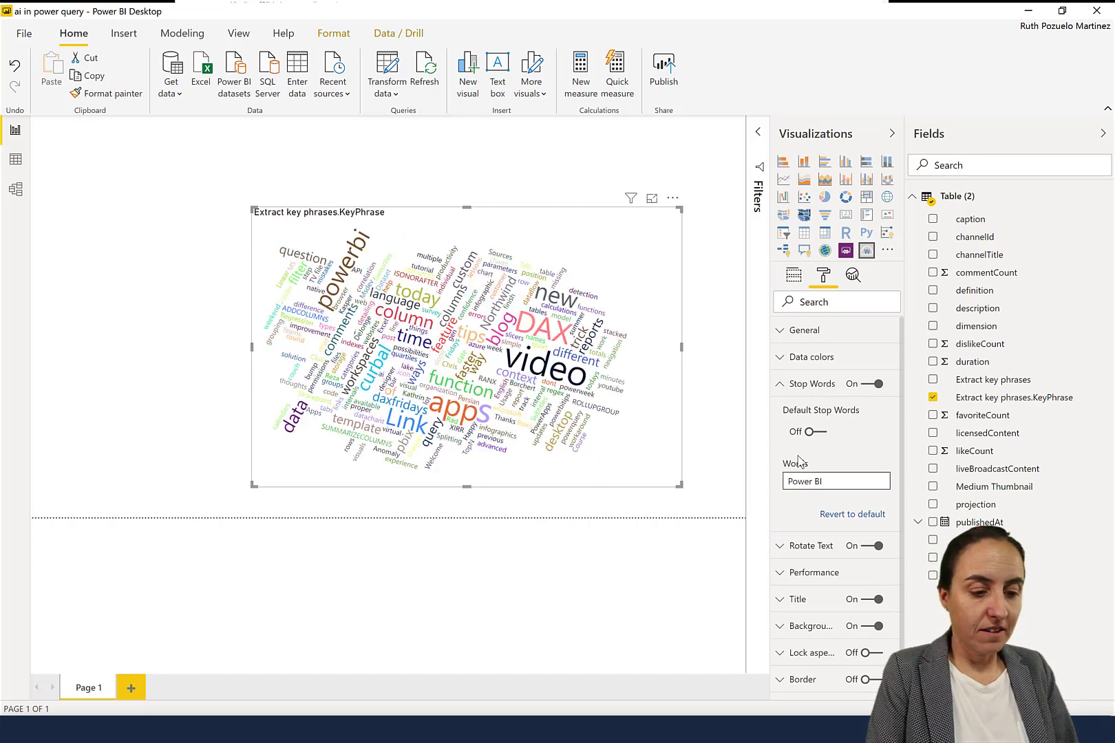
type(" video DAX")
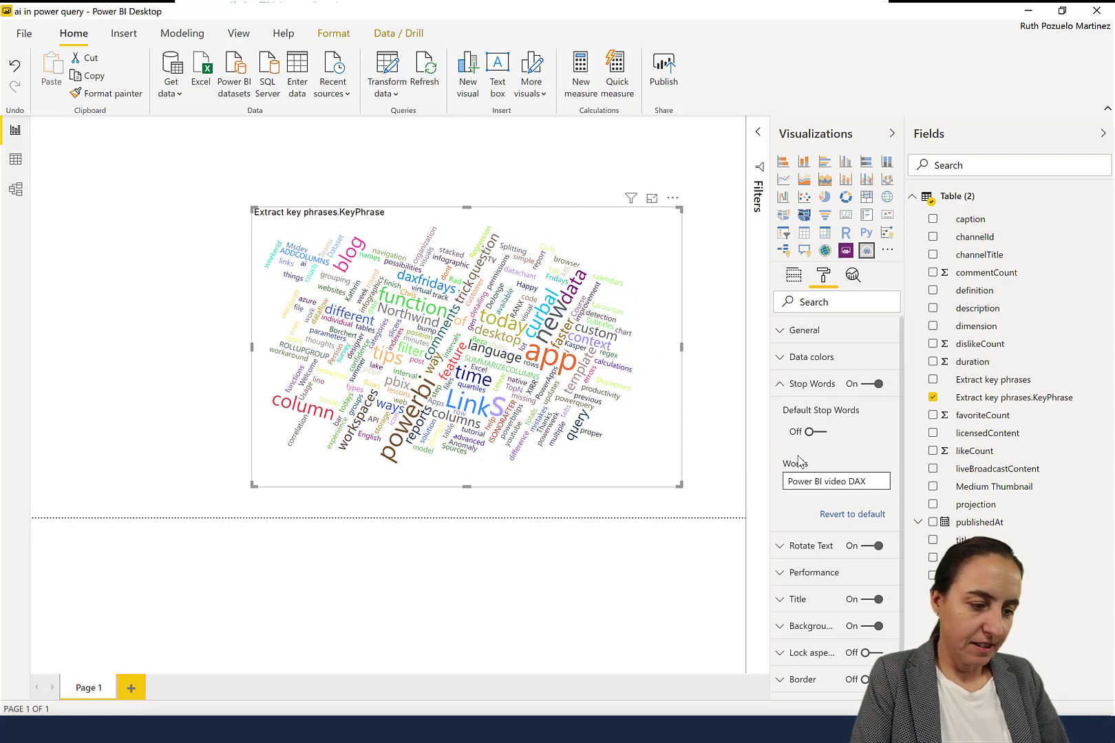
type("powerbi")
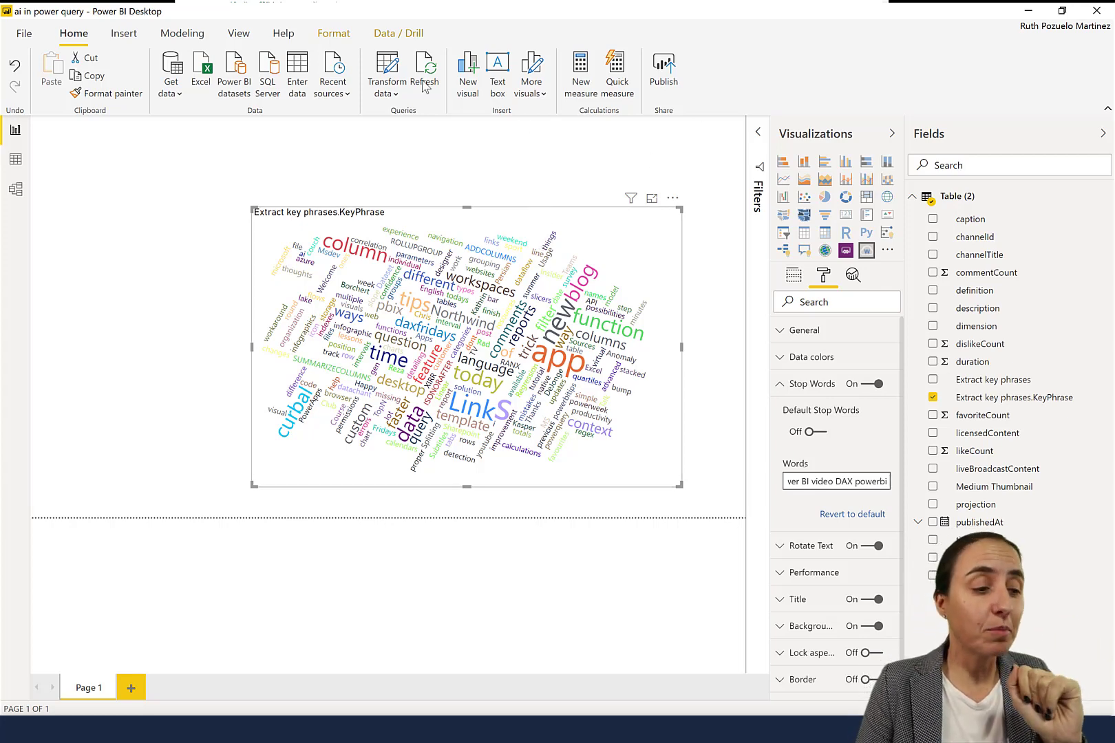
Reopen the Power Query Editor and bring up the Text Analytics dialog
left_click(387, 76)
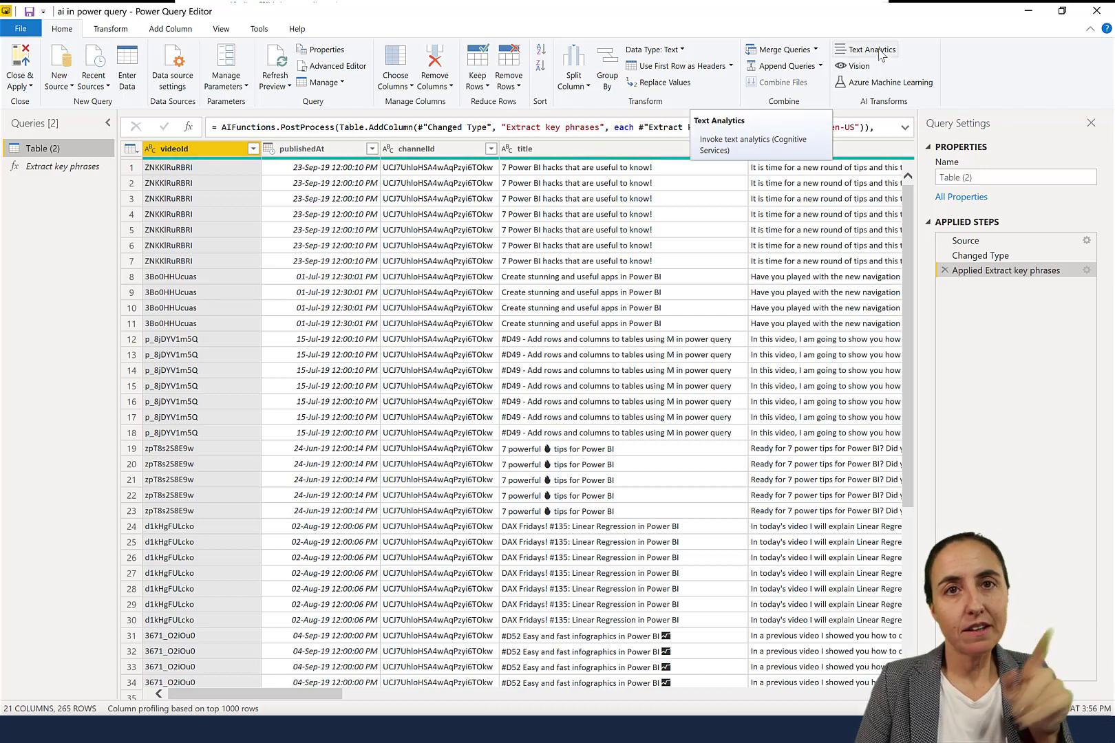
left_click(872, 51)
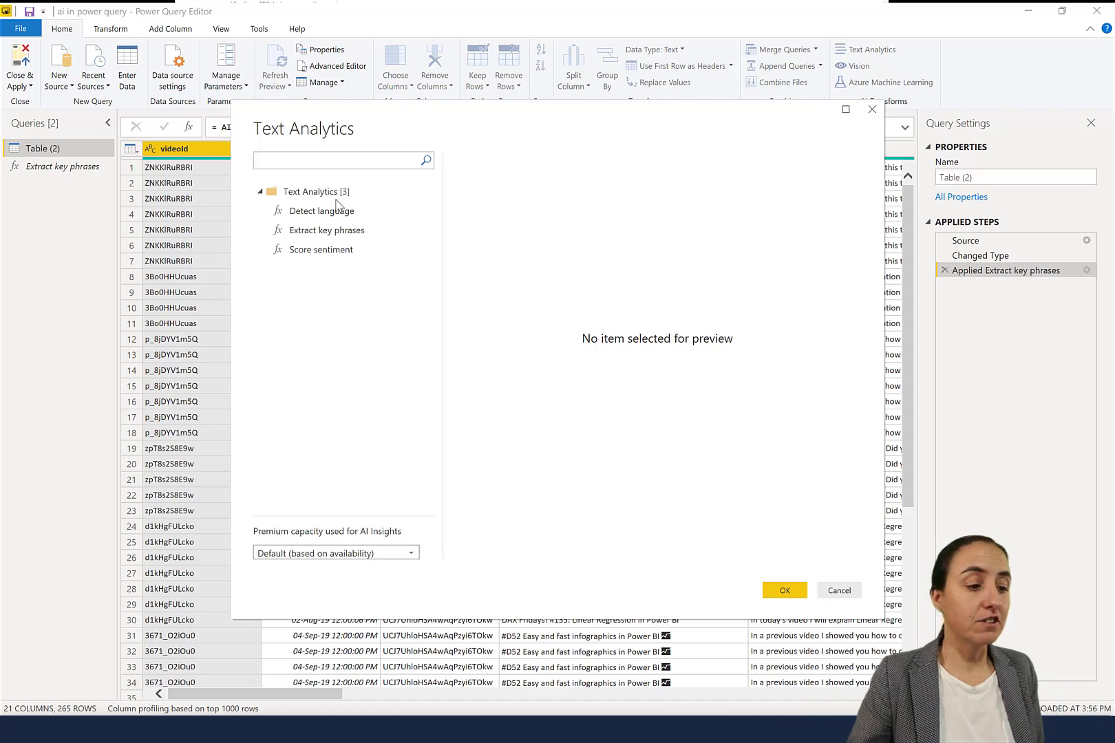
Run Detect language on videoId and scroll to the new language name and ISO code columns
left_click(325, 214)
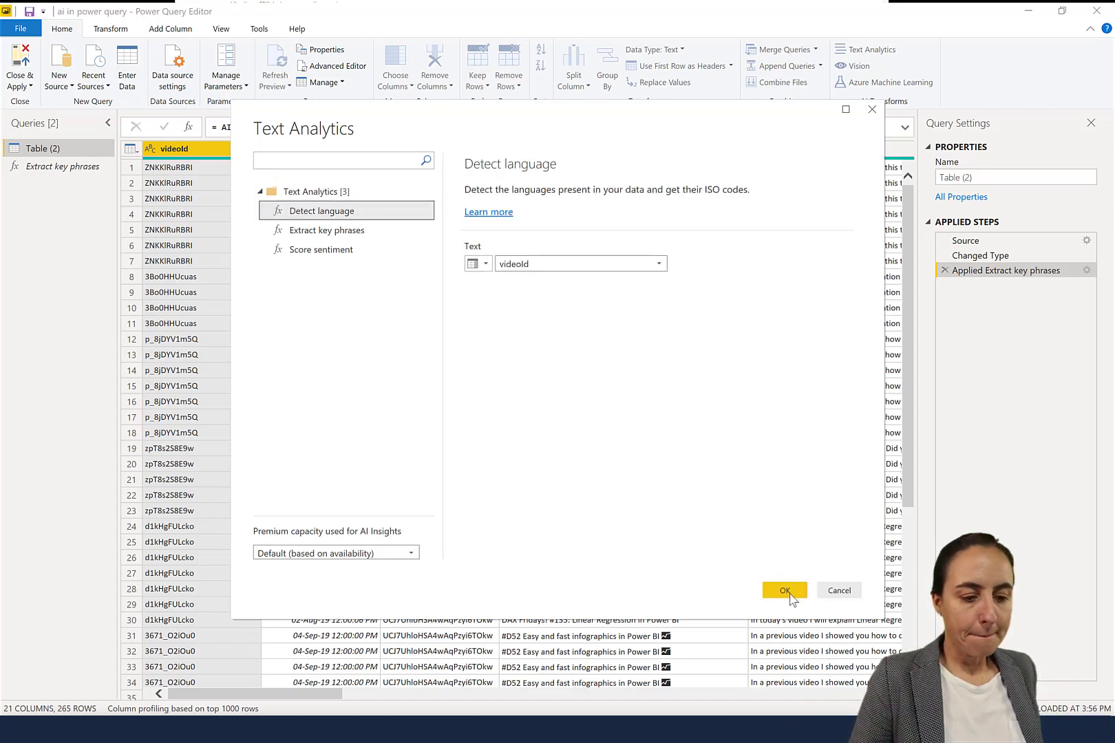
left_click(784, 590)
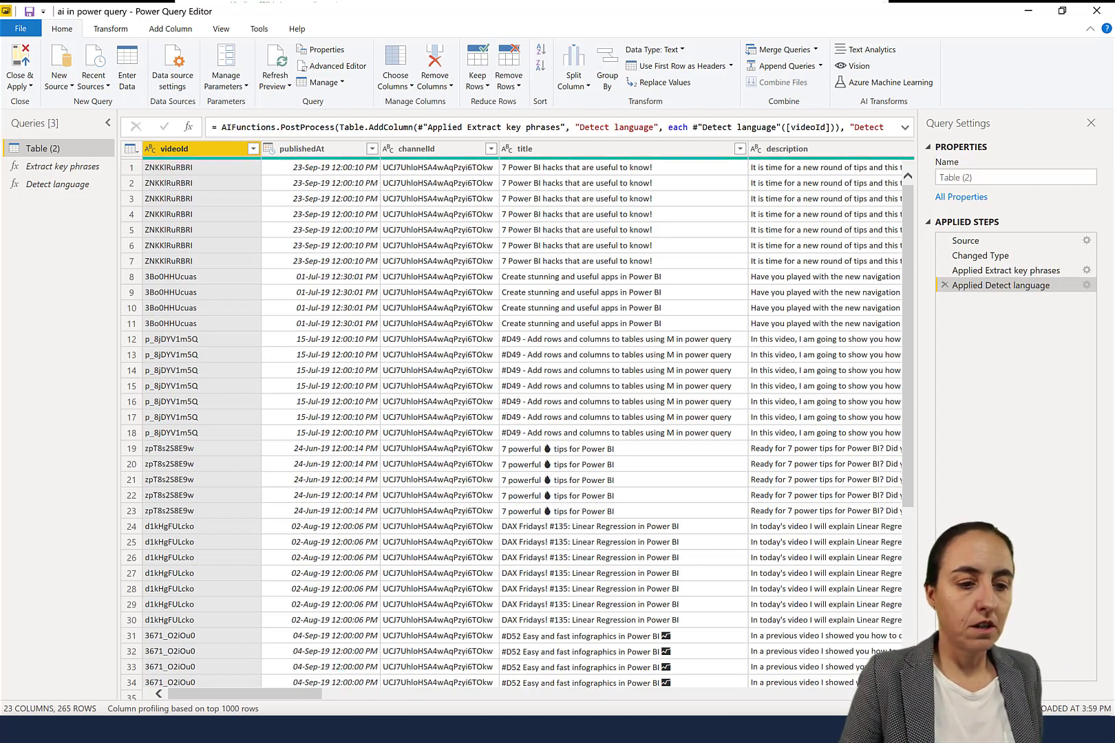
left_click(329, 694)
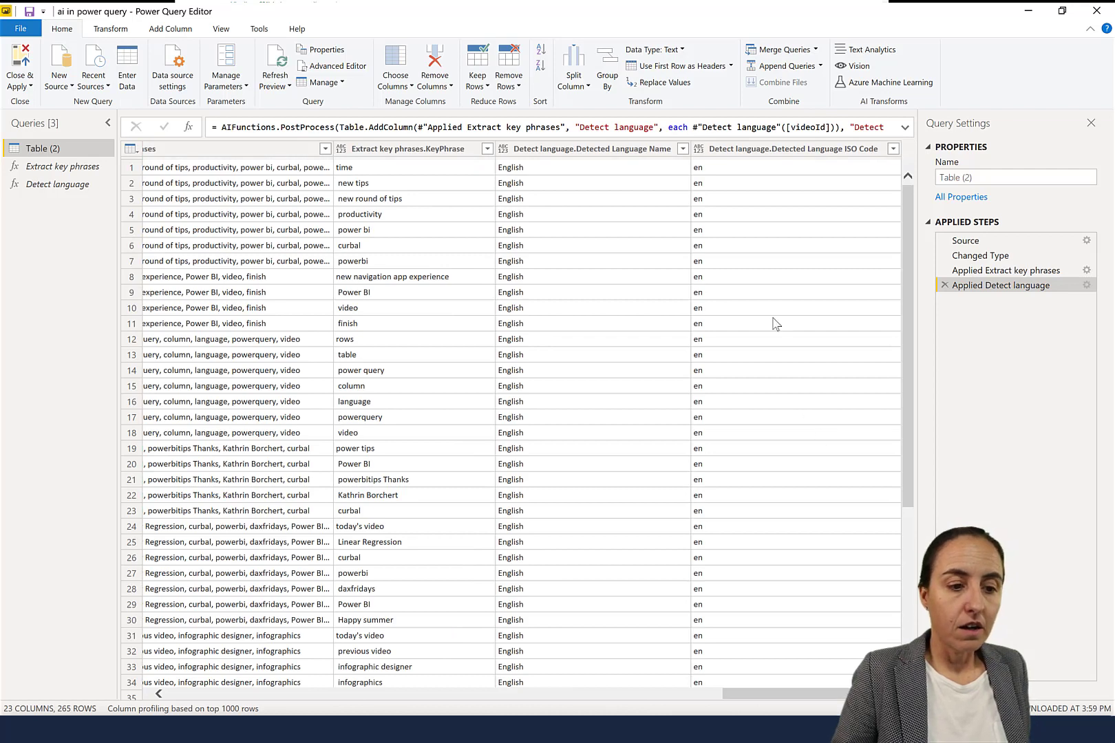
scroll(798, 479, "down", 20)
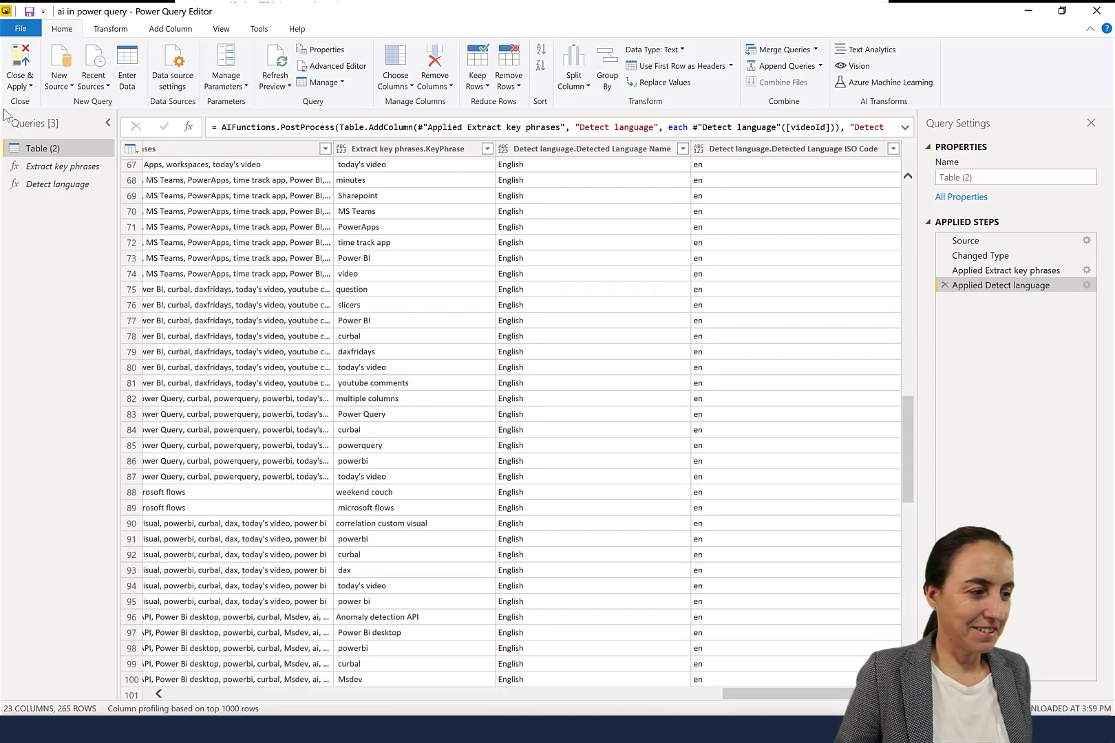
Apply the query changes and move the word cloud to the left of the page
left_click(19, 65)
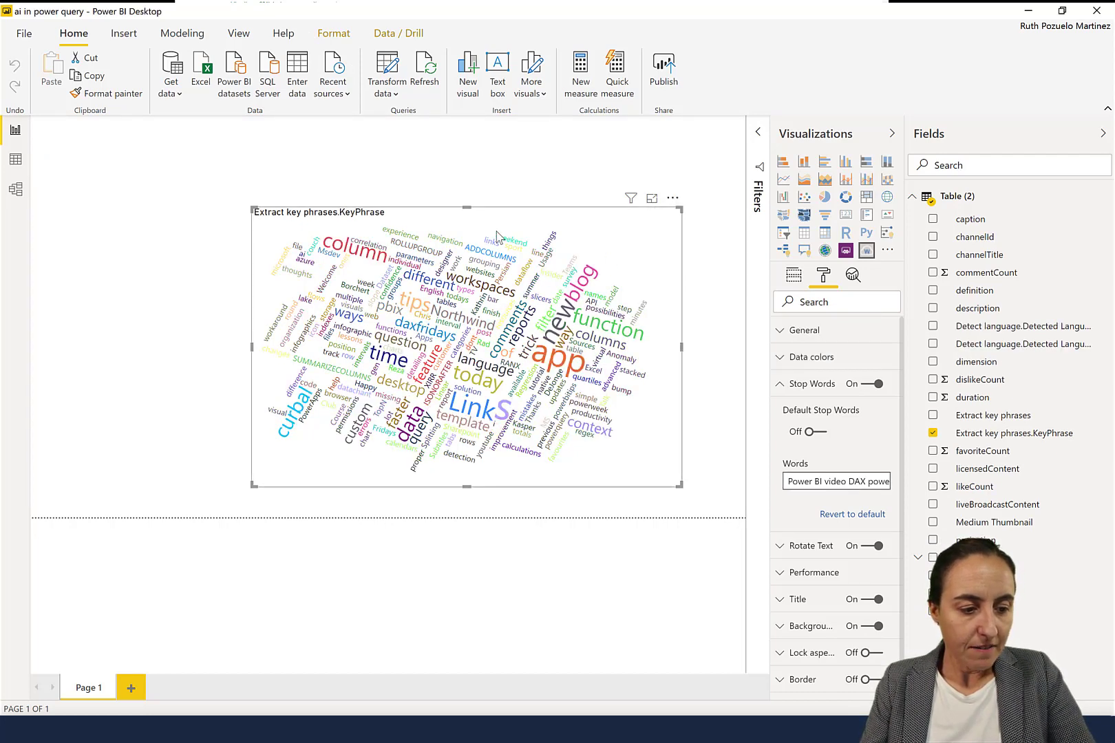
left_click_drag(668, 206, 490, 217)
key("Escape")
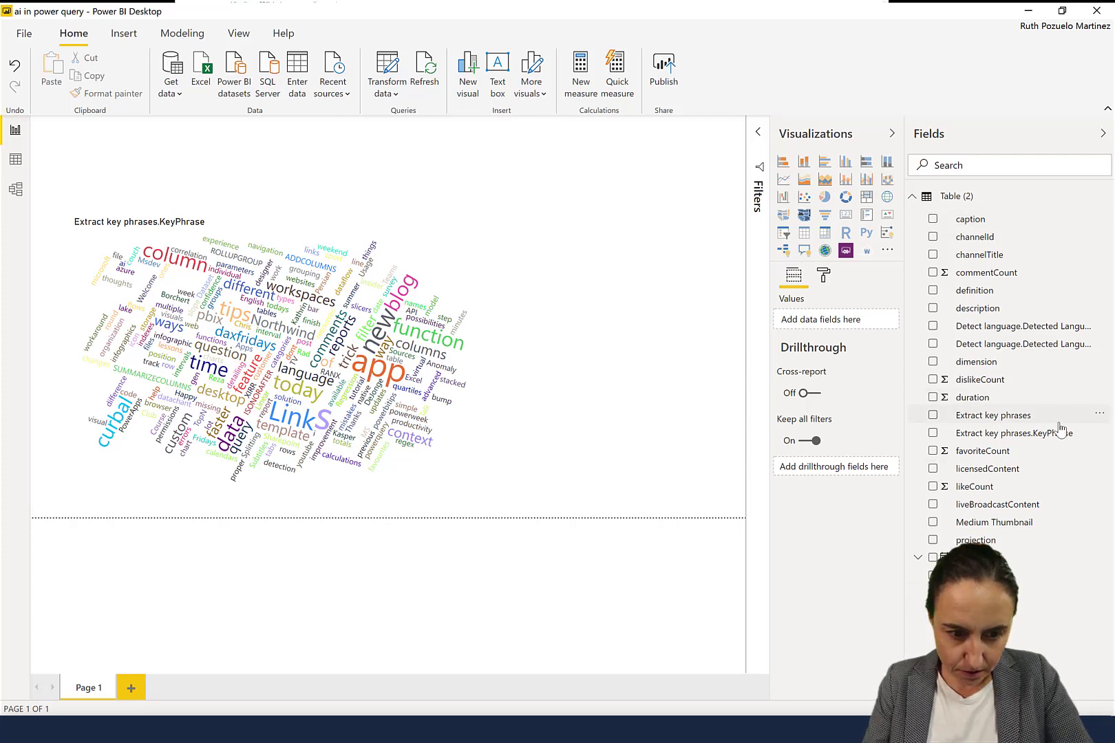
Add a table of detected language names and ISO codes, then test filtering by Polish
left_click_drag(1008, 349, 722, 352)
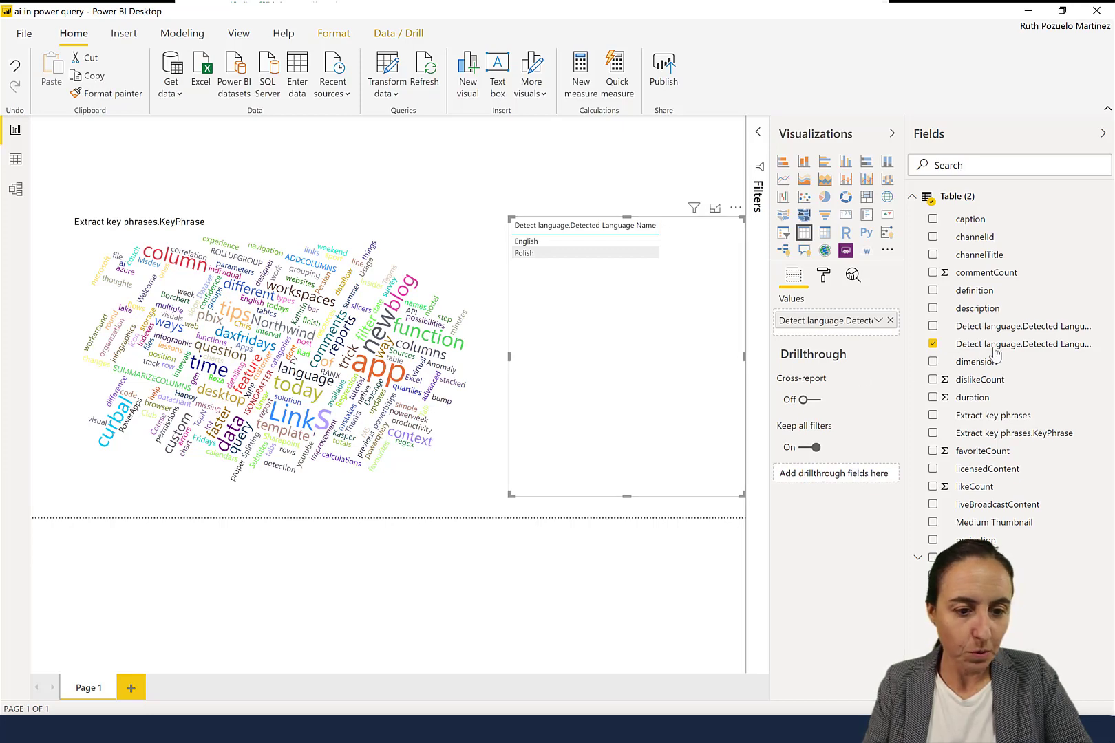
left_click_drag(1005, 330, 637, 384)
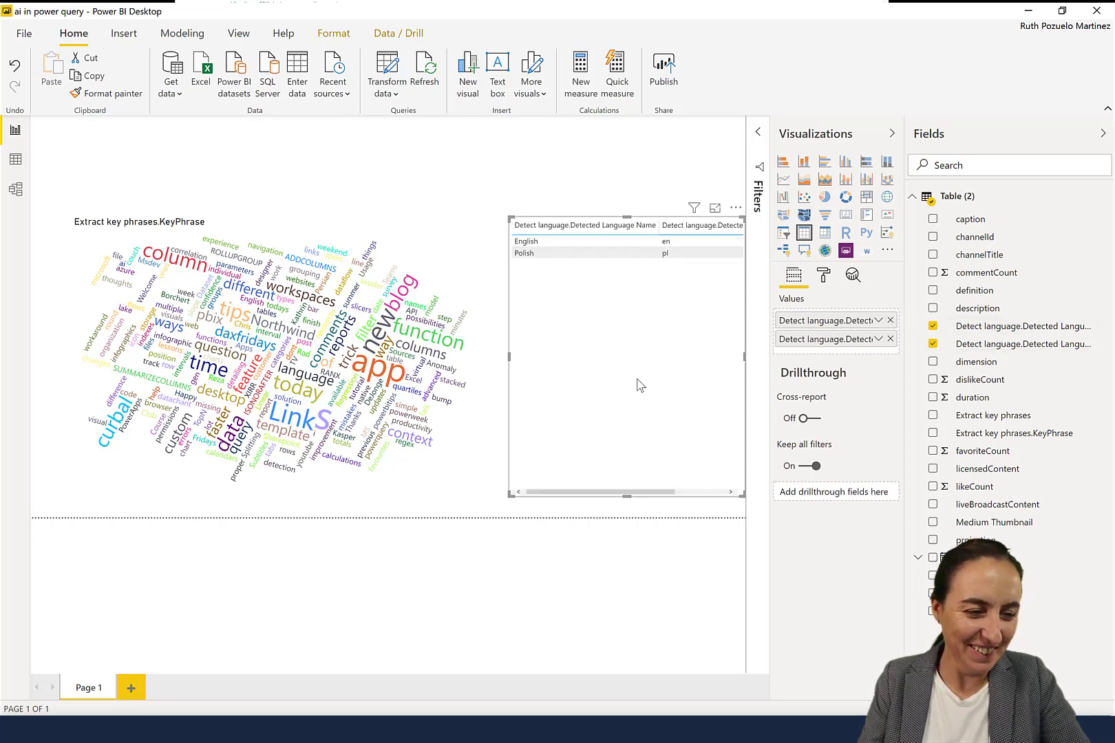
left_click(588, 254)
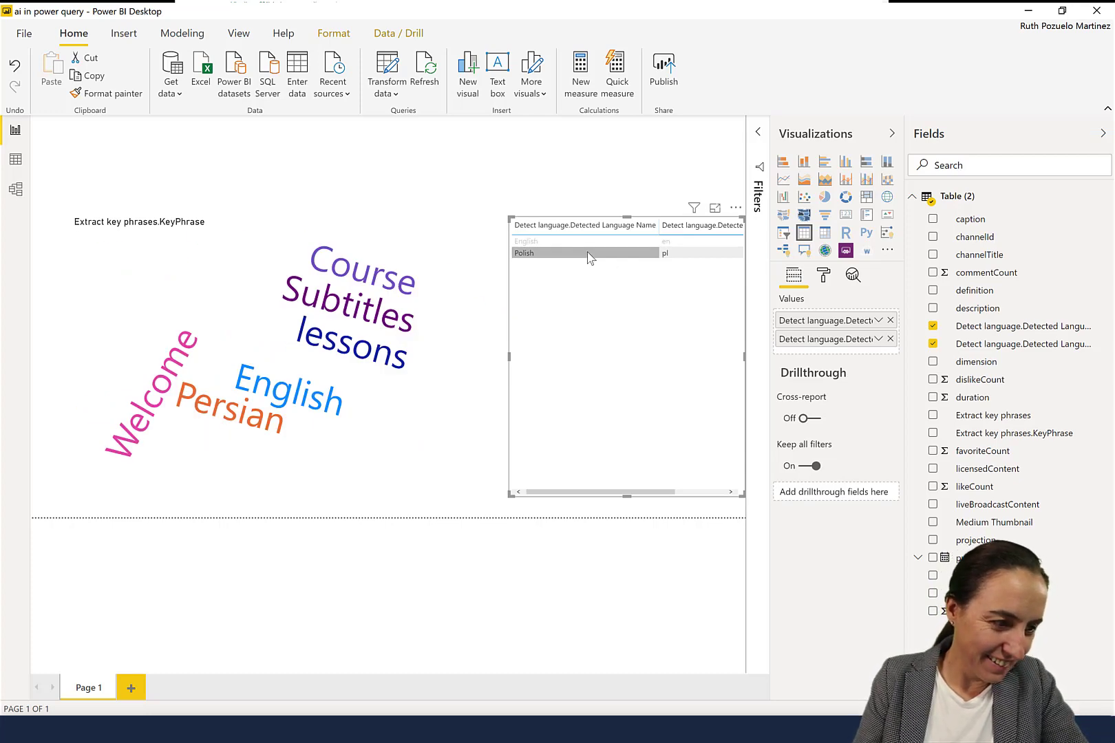
left_click(627, 340)
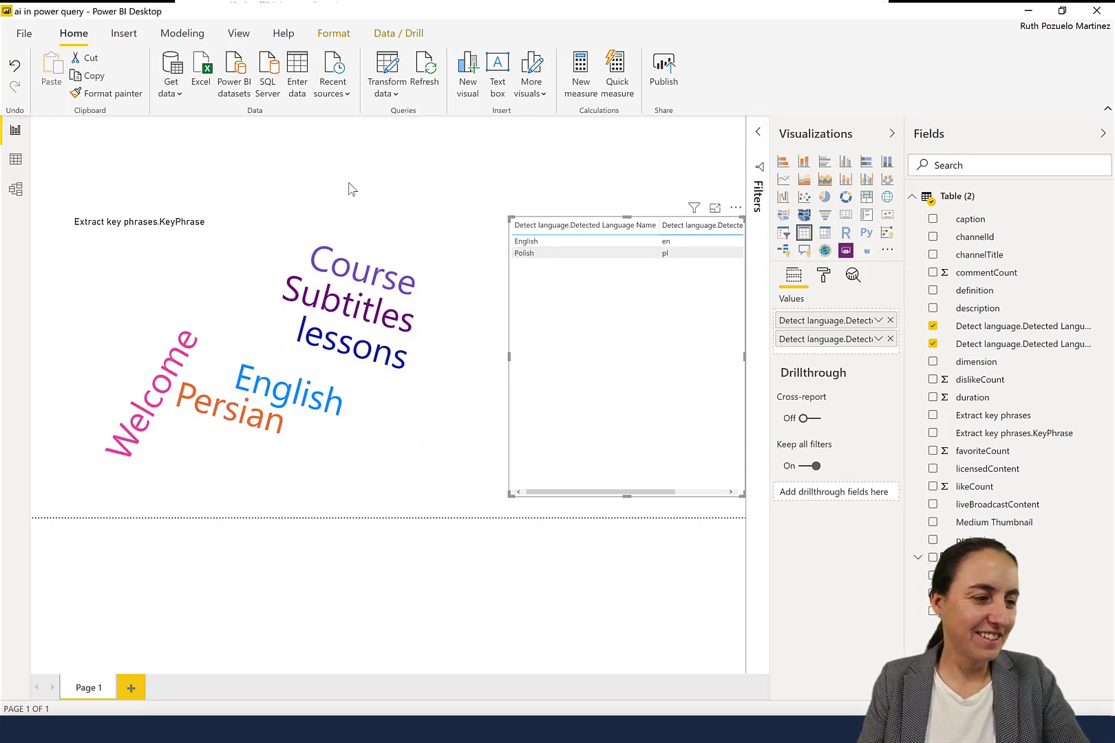
Reopen Power Query Editor on the Table (2) query and select the Medium Thumbnail column
left_click(388, 72)
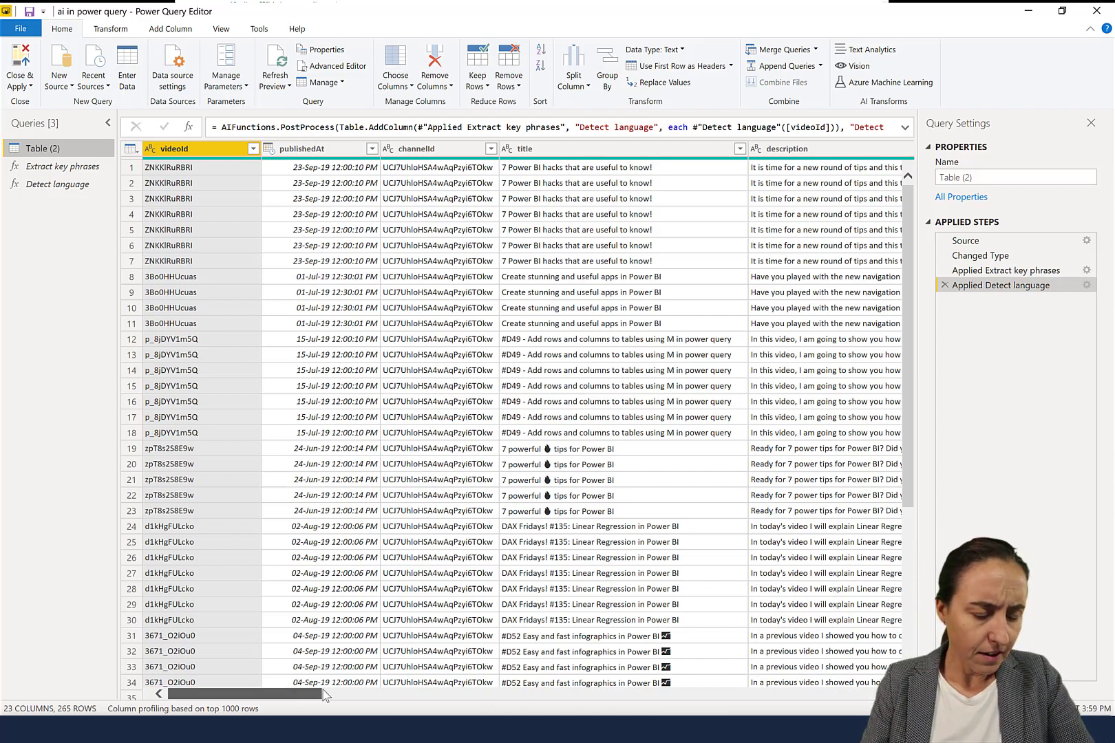
left_click_drag(308, 692, 391, 690)
left_click(703, 154)
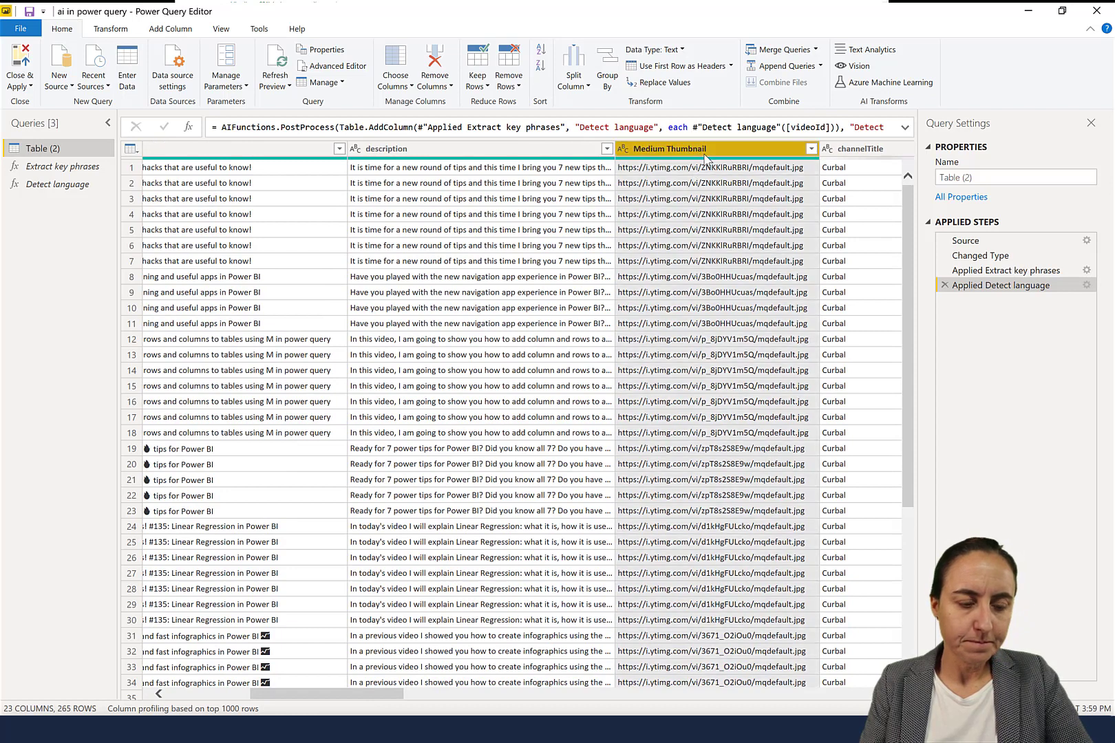
Add a Vision Tag images step on Medium Thumbnail with language code 'en', then Close & Apply
left_click(881, 82)
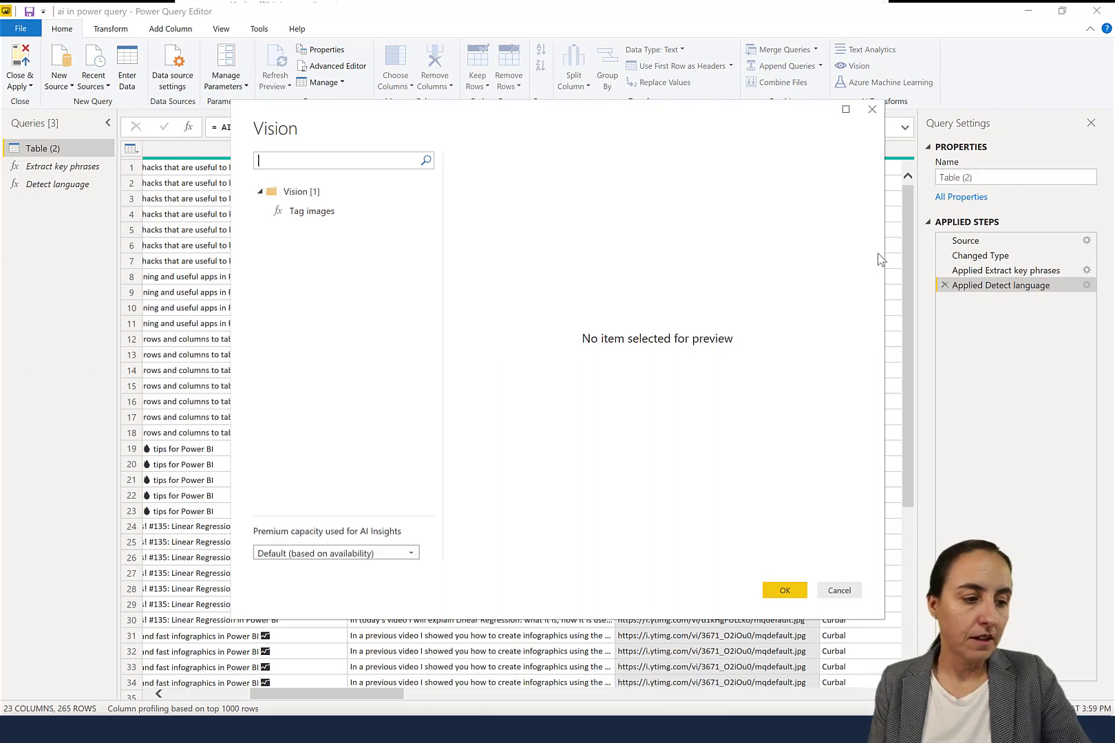
left_click(306, 212)
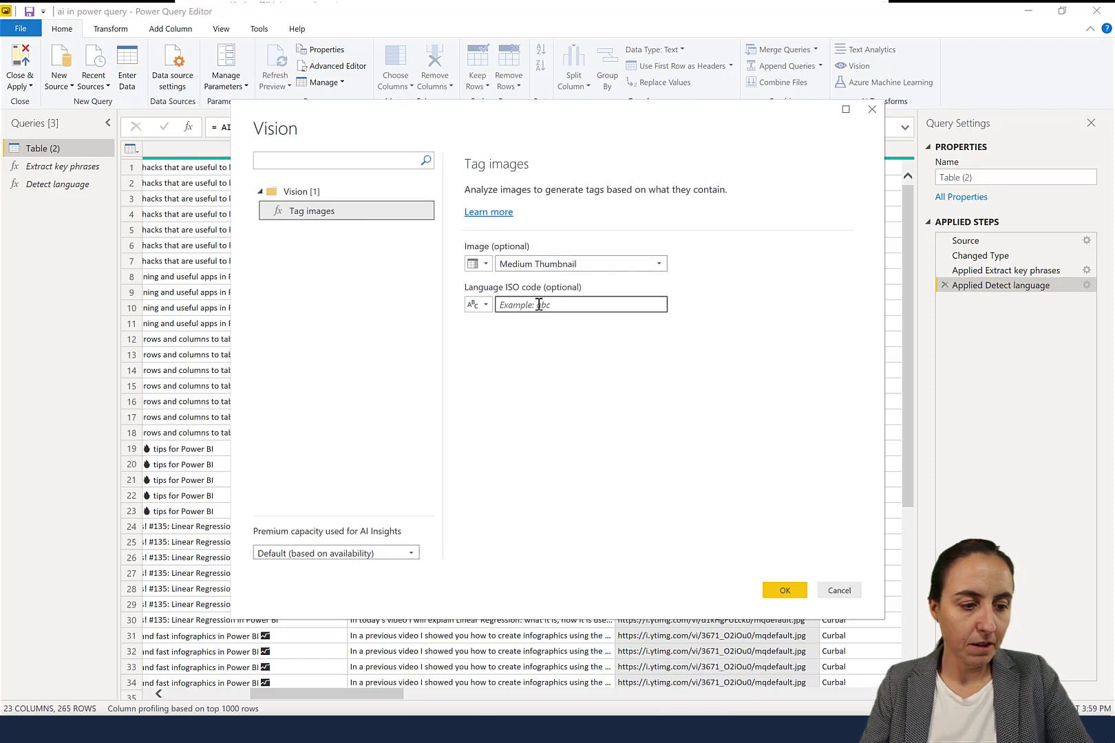
left_click(539, 304)
type("en")
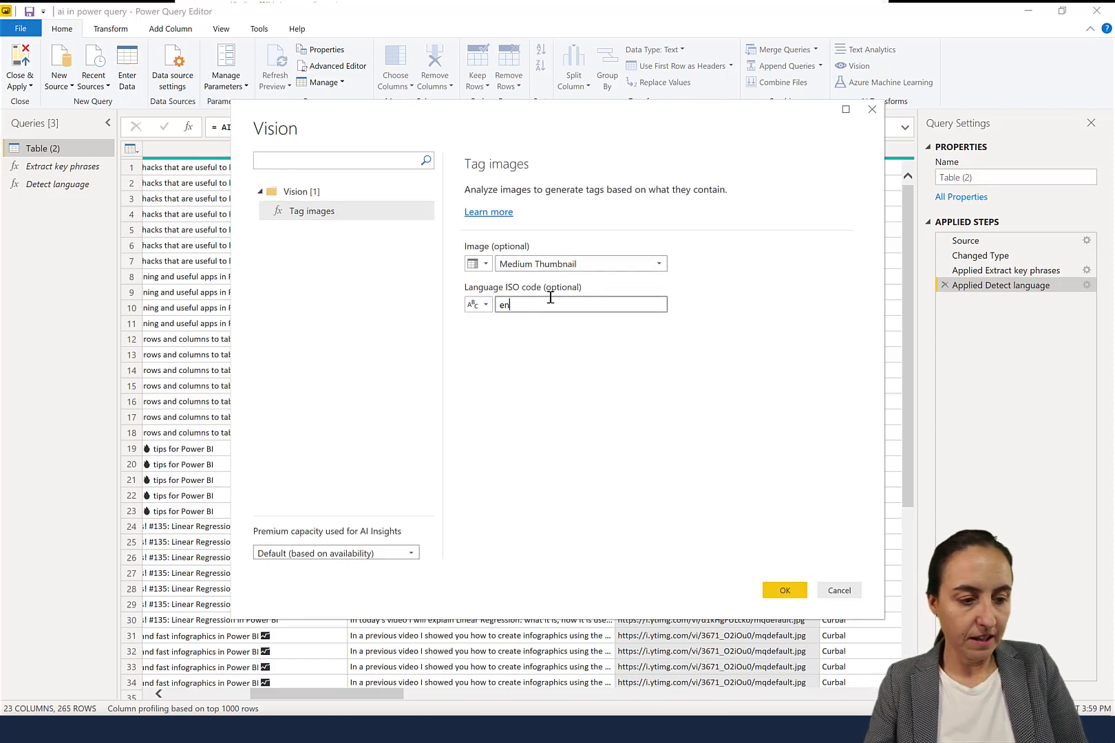
left_click(800, 589)
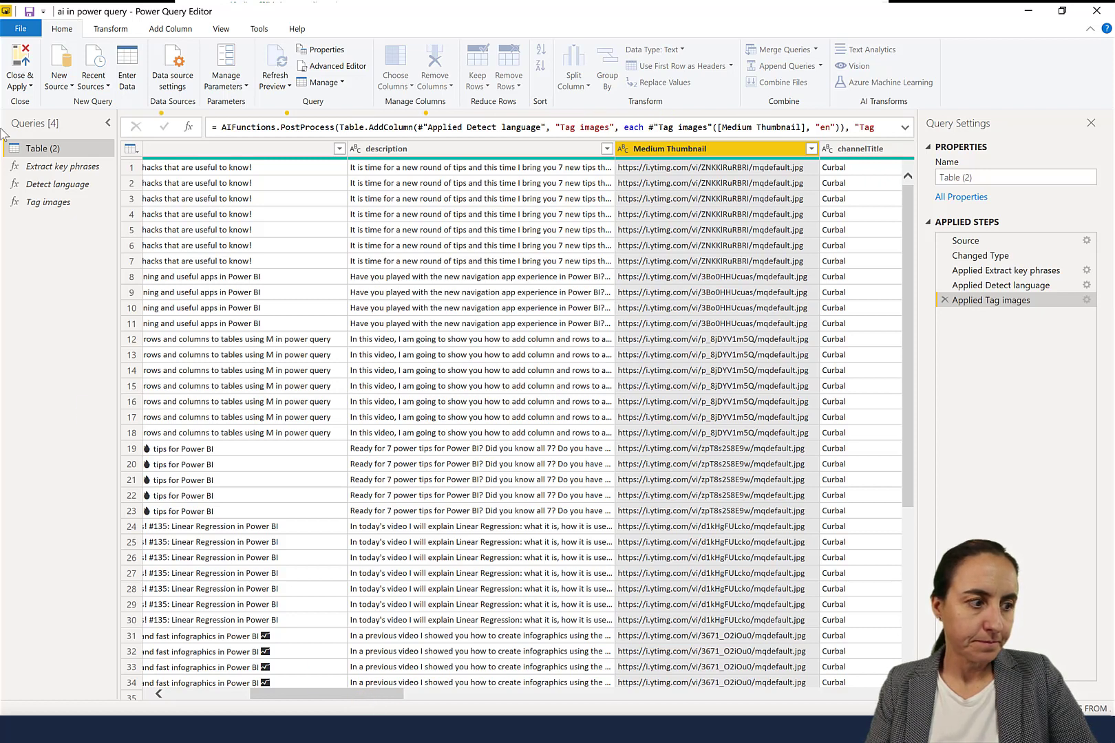
left_click(17, 82)
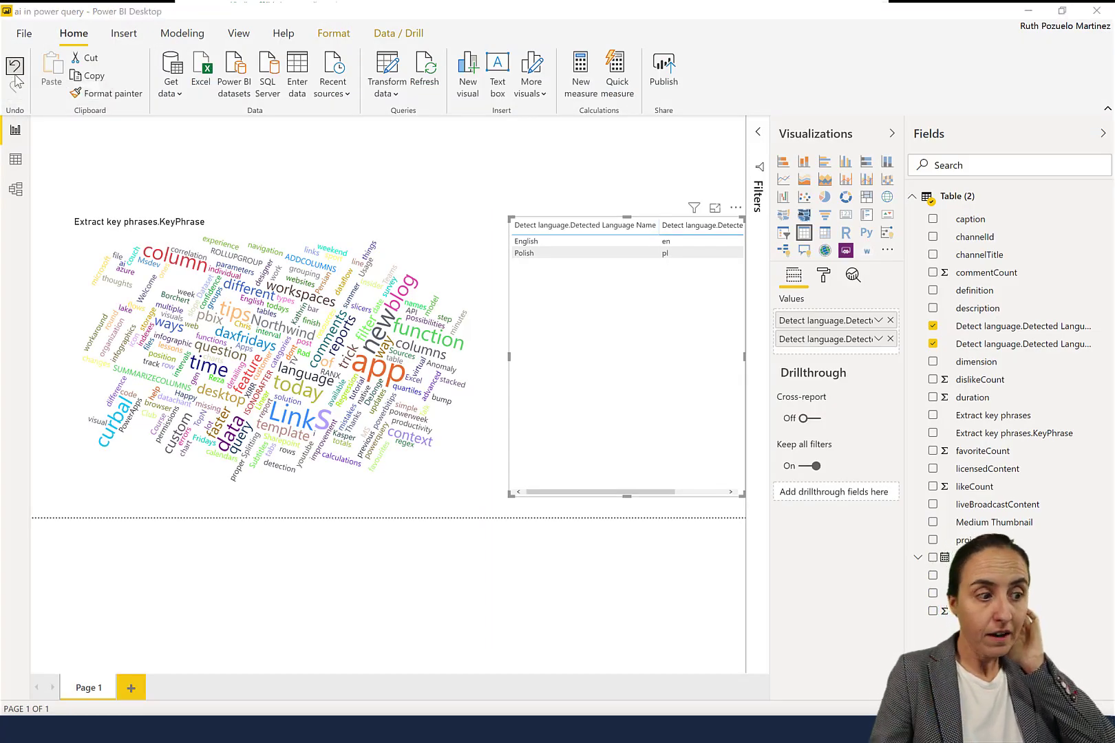
Apply the pending query changes so the new Tag images fields load into the model
left_click(675, 132)
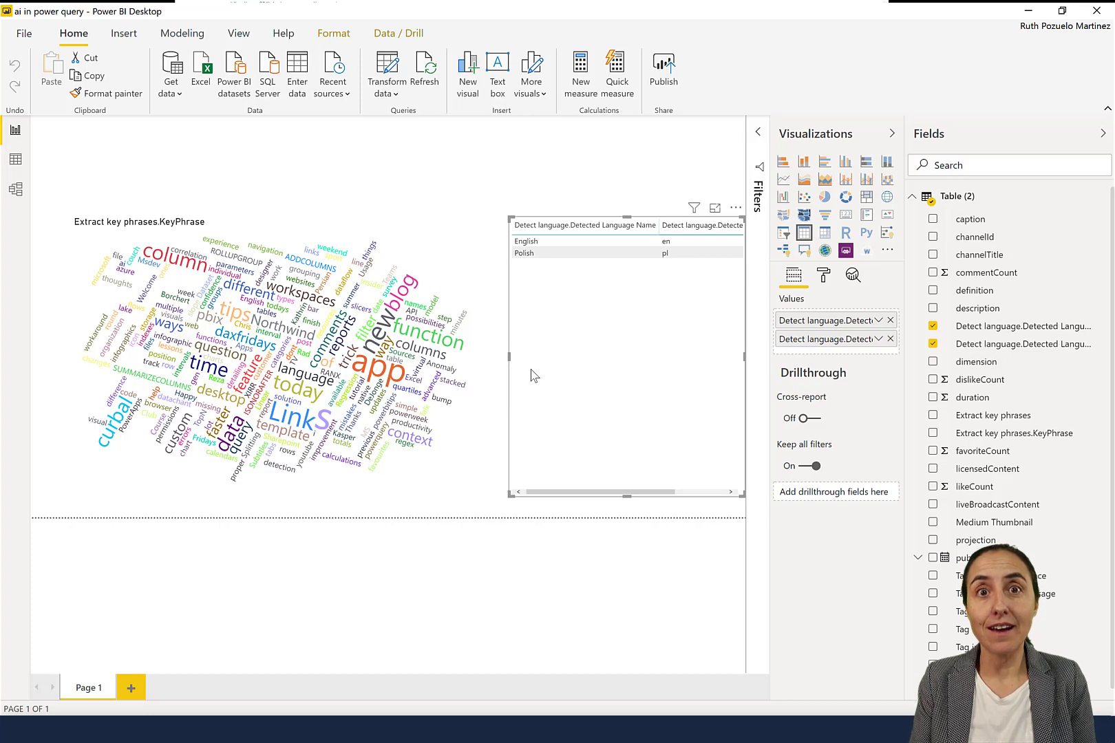
Add Page 2 and place a table of Medium Thumbnail, found by searching 'thum' in Fields
left_click(135, 695)
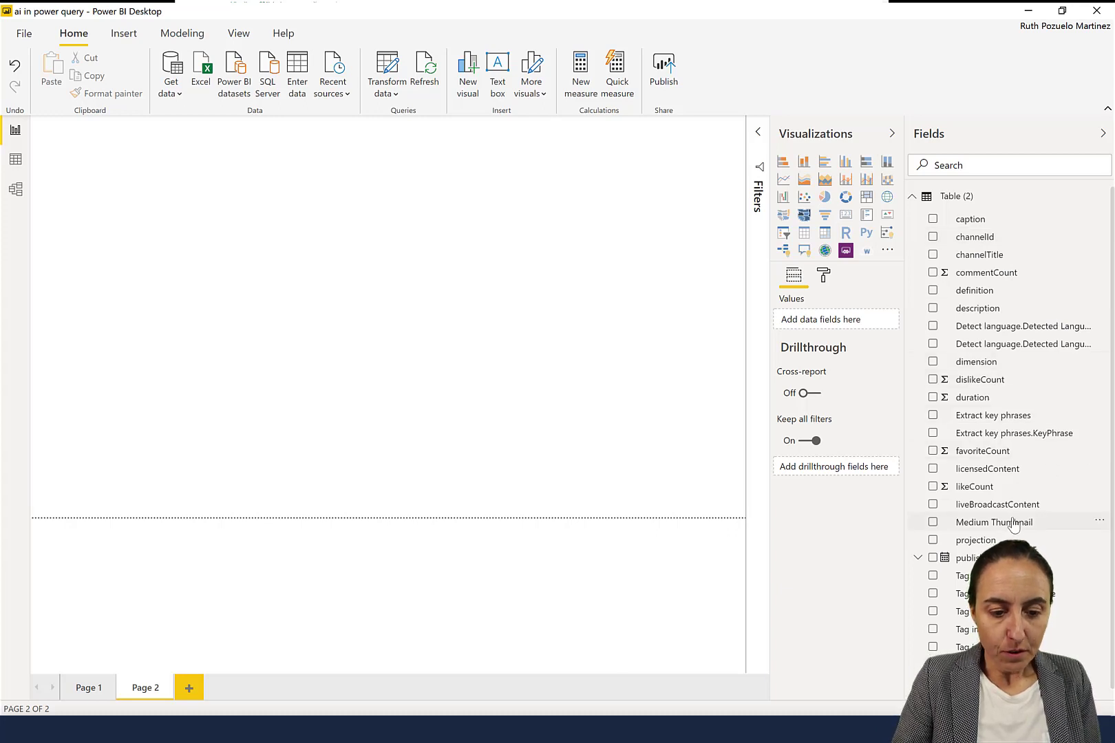
scroll(1032, 496, "down", 1)
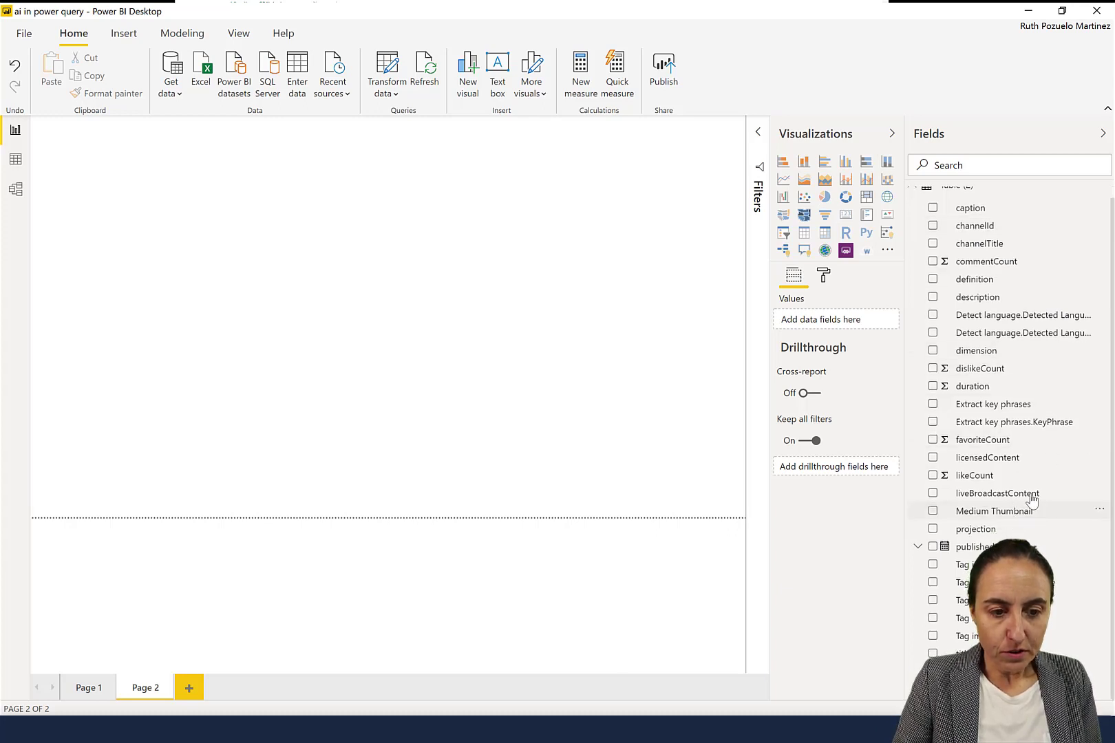
left_click(1007, 164)
type("thum")
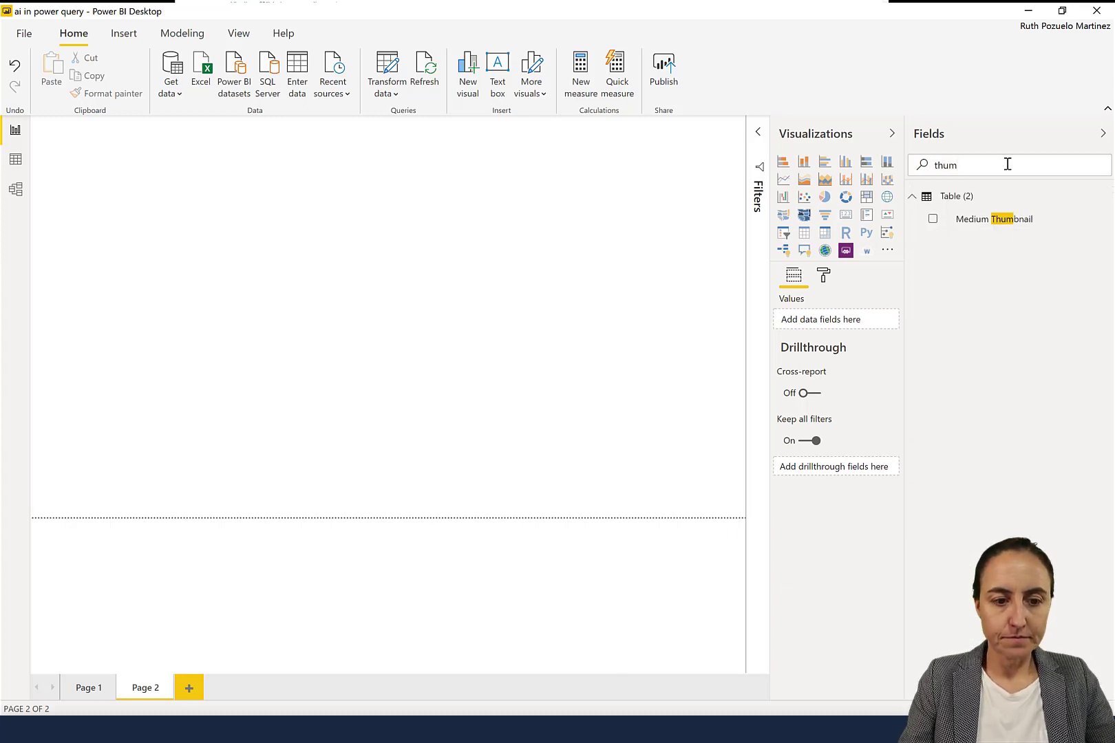
left_click_drag(1000, 230, 406, 302)
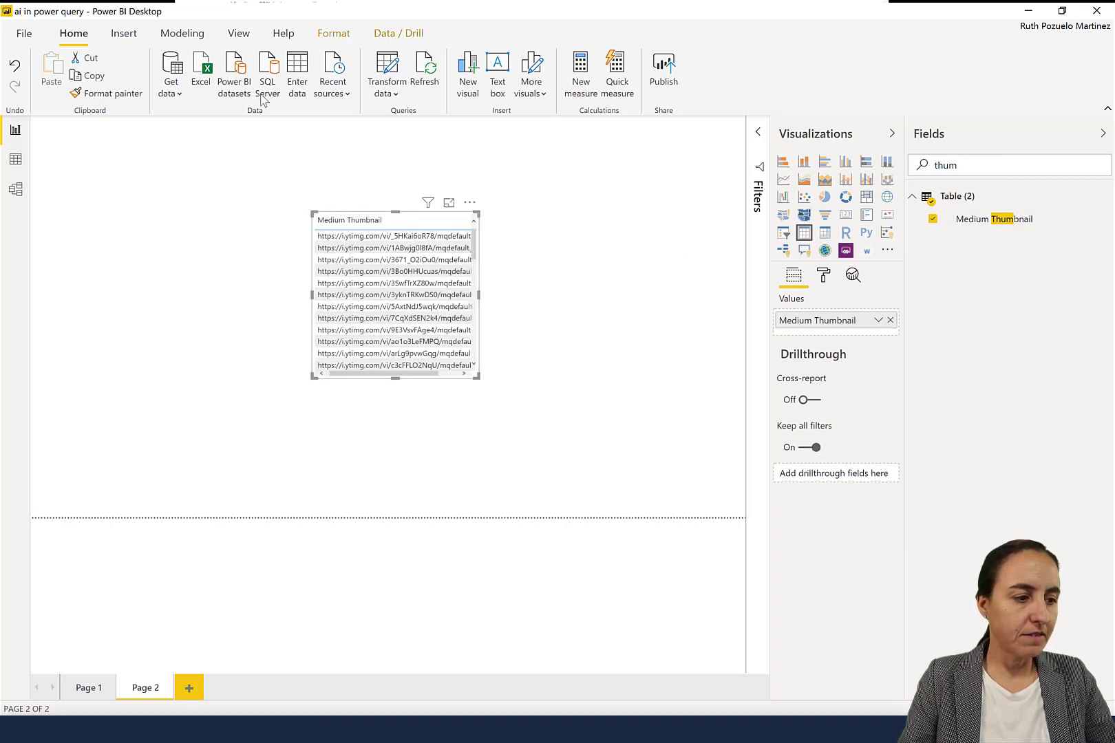
left_click(348, 36)
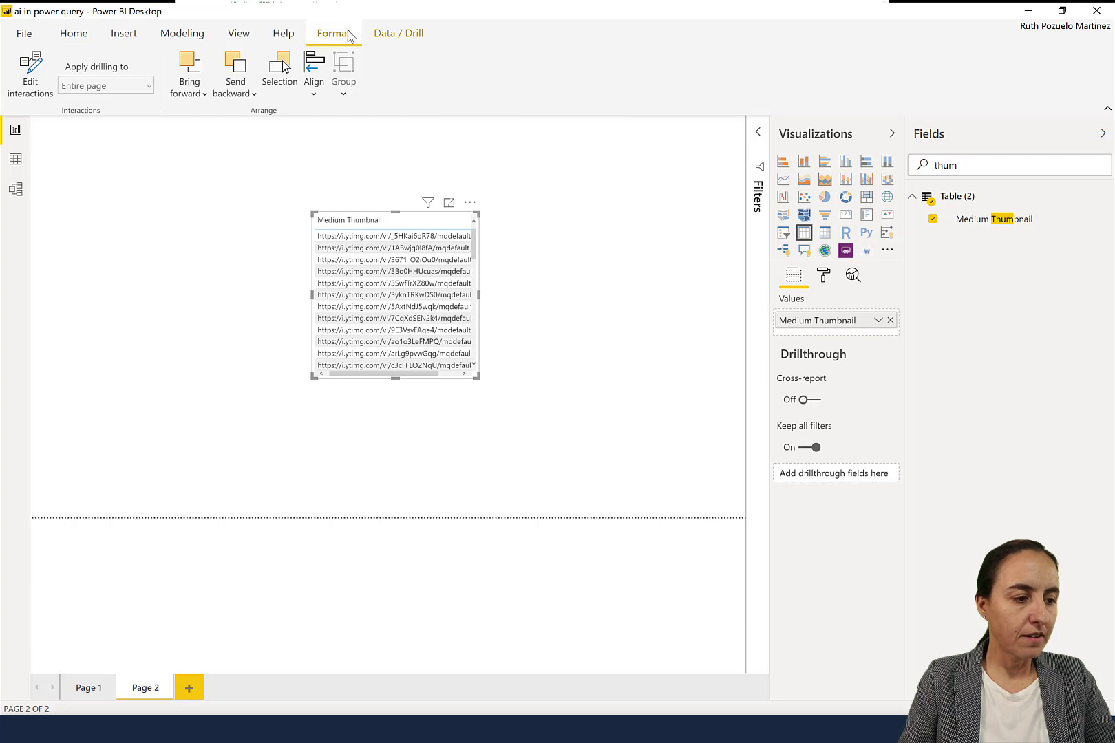
left_click(393, 33)
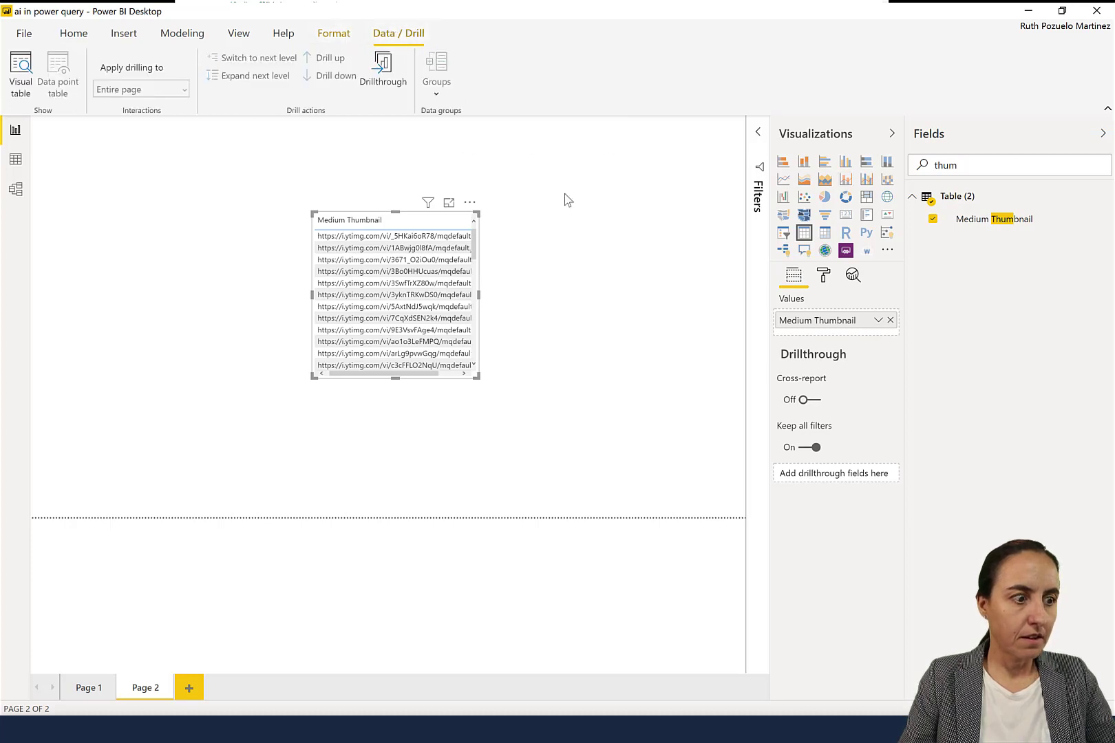
Set the Medium Thumbnail column's data category to Image URL in Column tools
left_click(1014, 222)
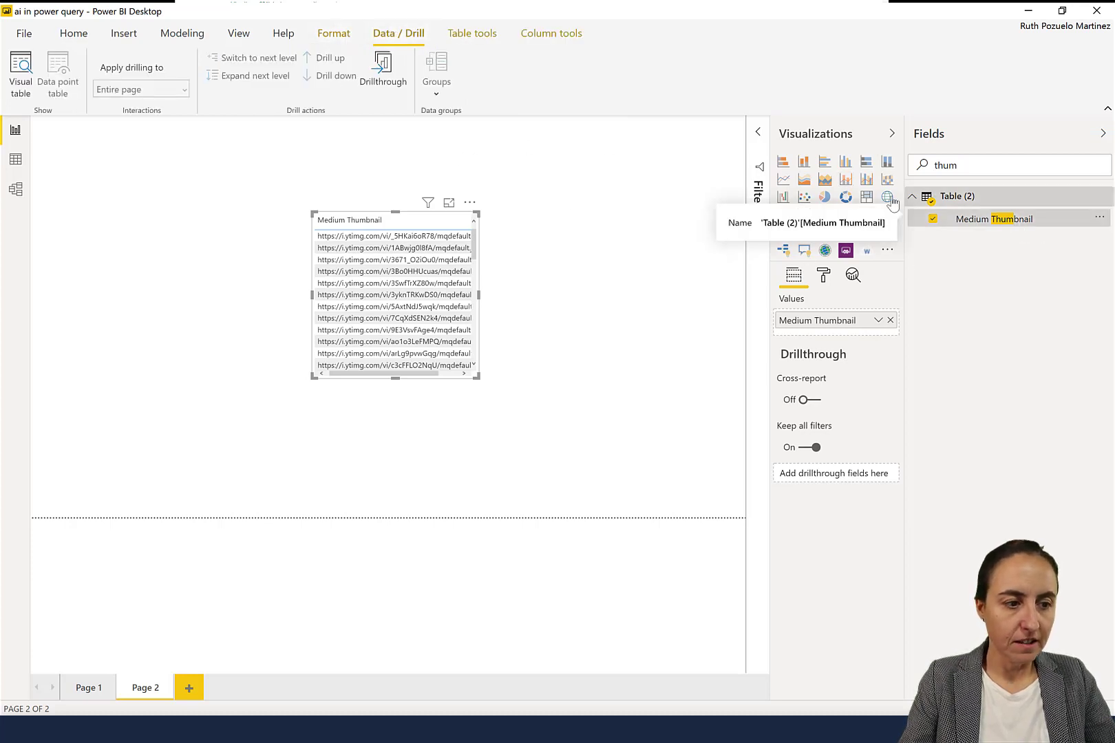
left_click(571, 38)
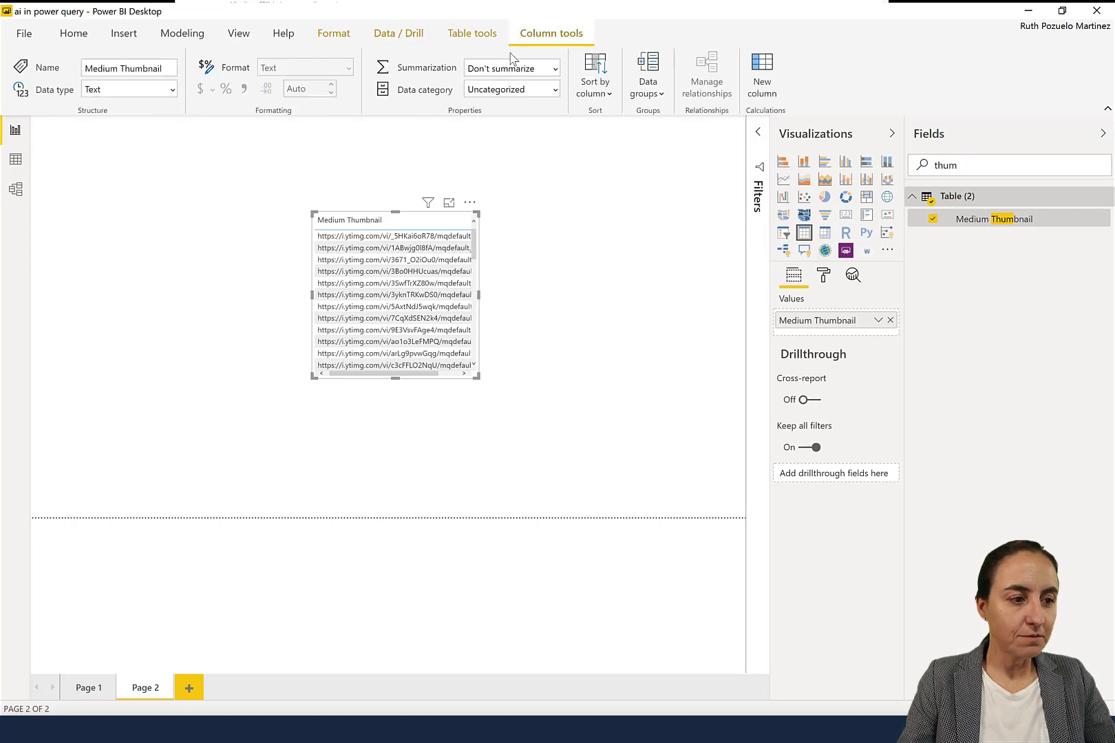
left_click(554, 90)
left_click(555, 92)
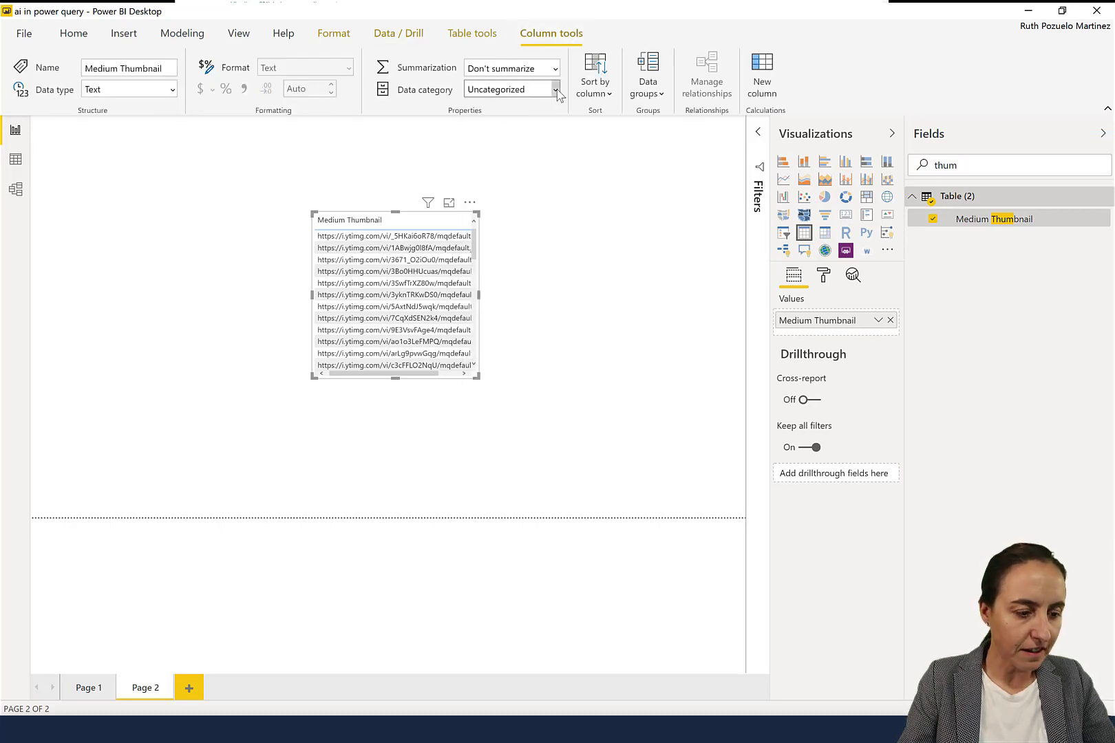
left_click(555, 90)
left_click(509, 366)
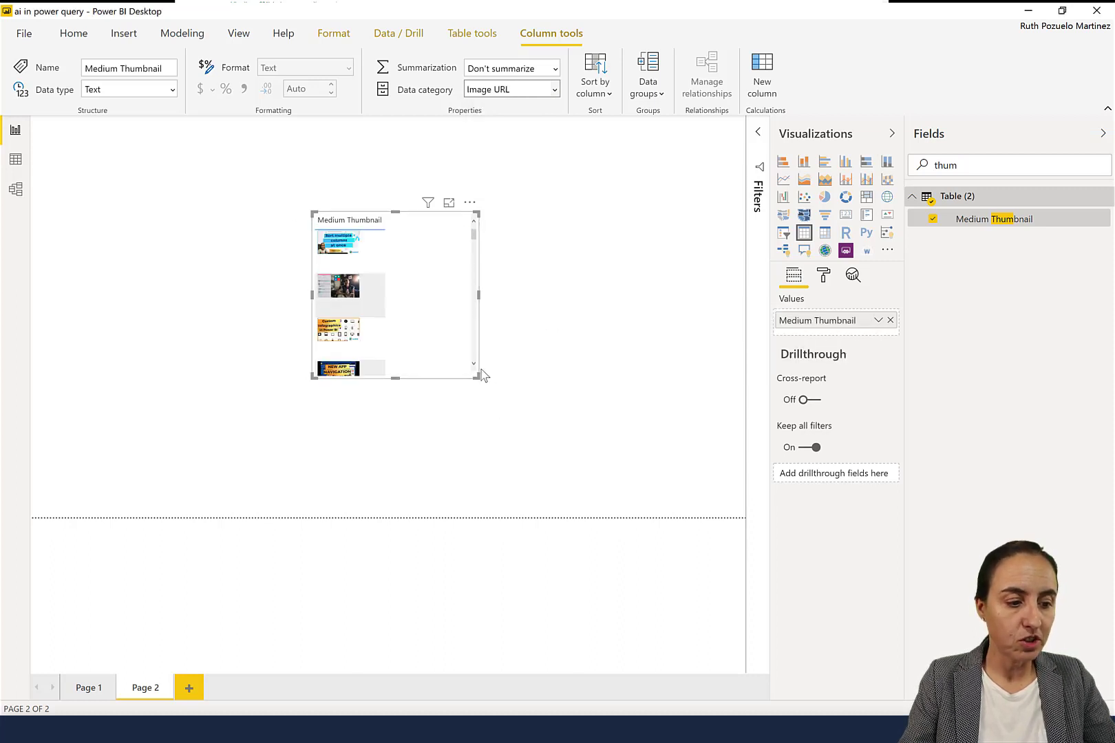
Enlarge the thumbnail table visual and set its grid Image height to 150
left_click_drag(481, 371, 559, 490)
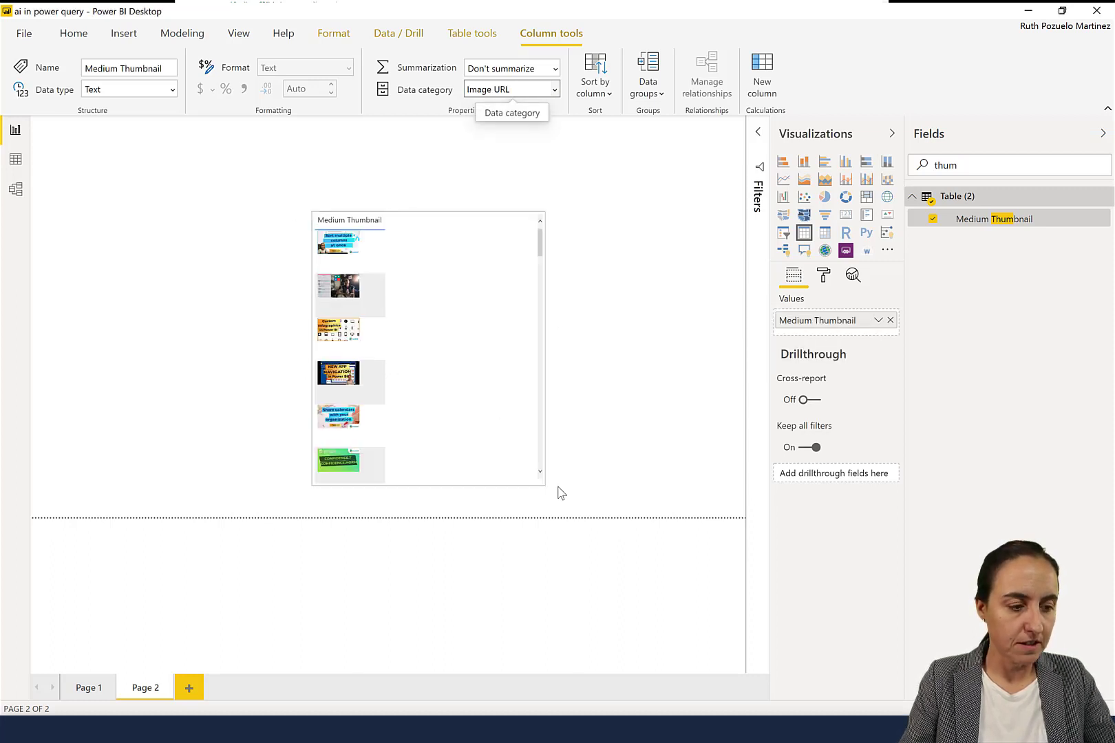
left_click(663, 328)
left_click(496, 289)
left_click(824, 275)
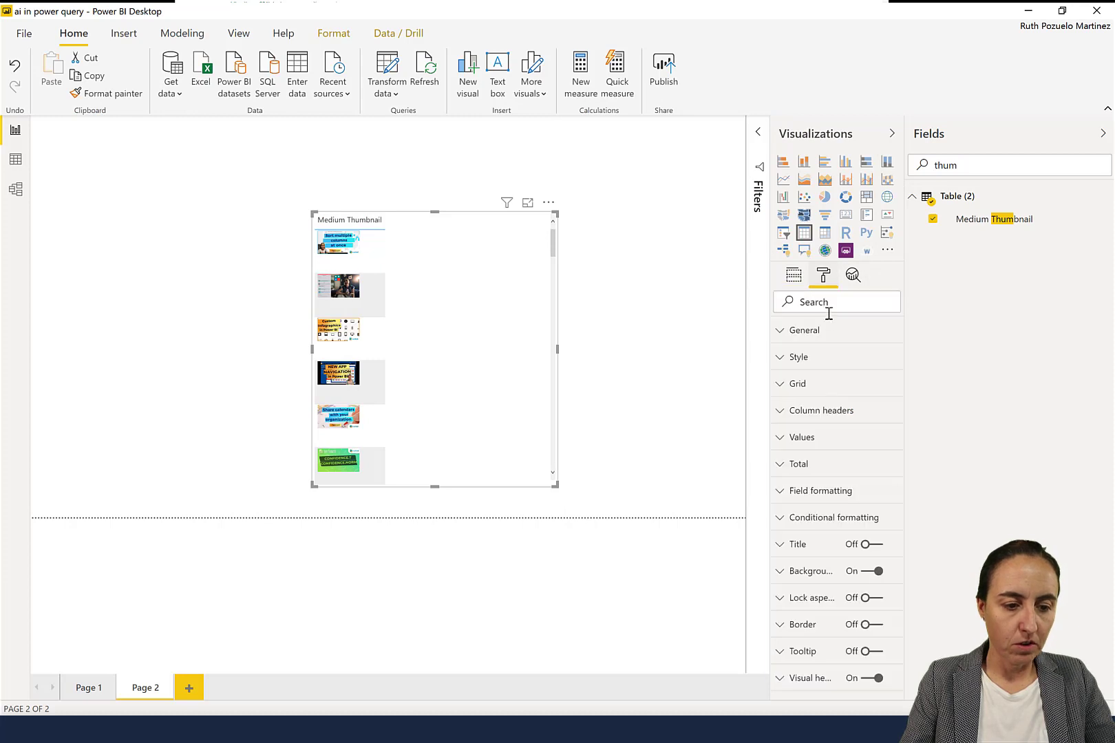
left_click(825, 302)
type("image")
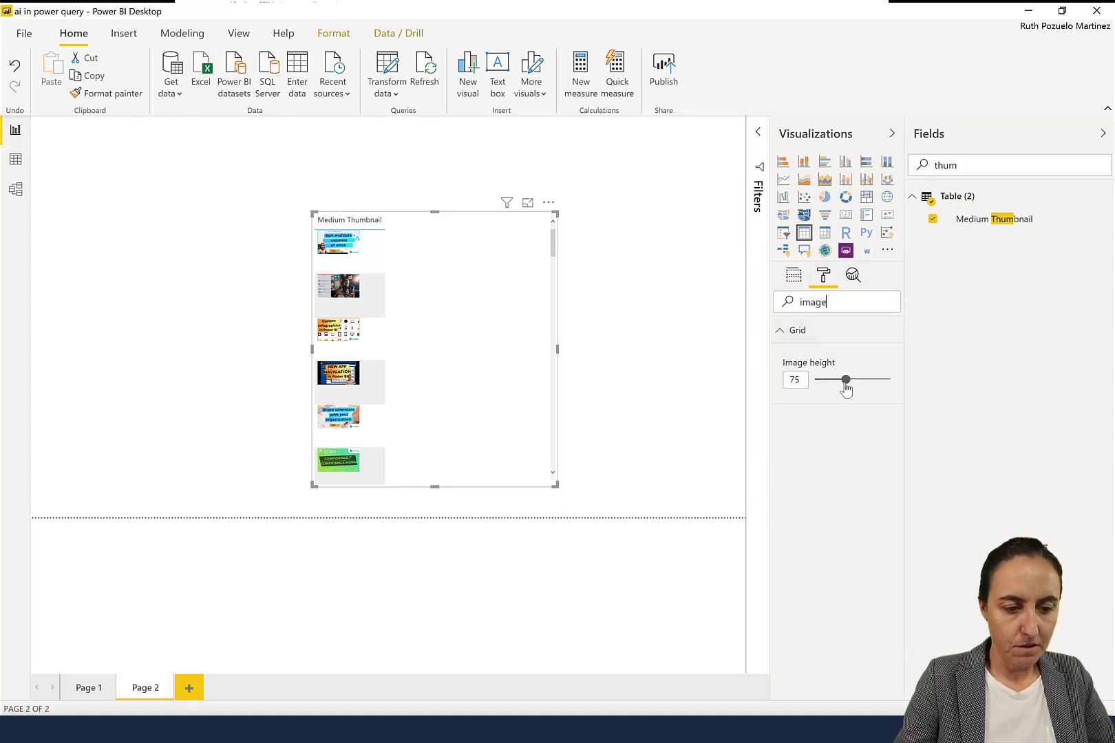
left_click_drag(845, 389, 898, 387)
Move the thumbnail table up and to the left on the page
left_click_drag(540, 206, 476, 164)
left_click(534, 462)
left_click_drag(962, 165, 900, 168)
Search 'ima', add Tag images.Tags to the thumbnail table, and scroll through the tagged rows
key("BackSpace")
type("ima")
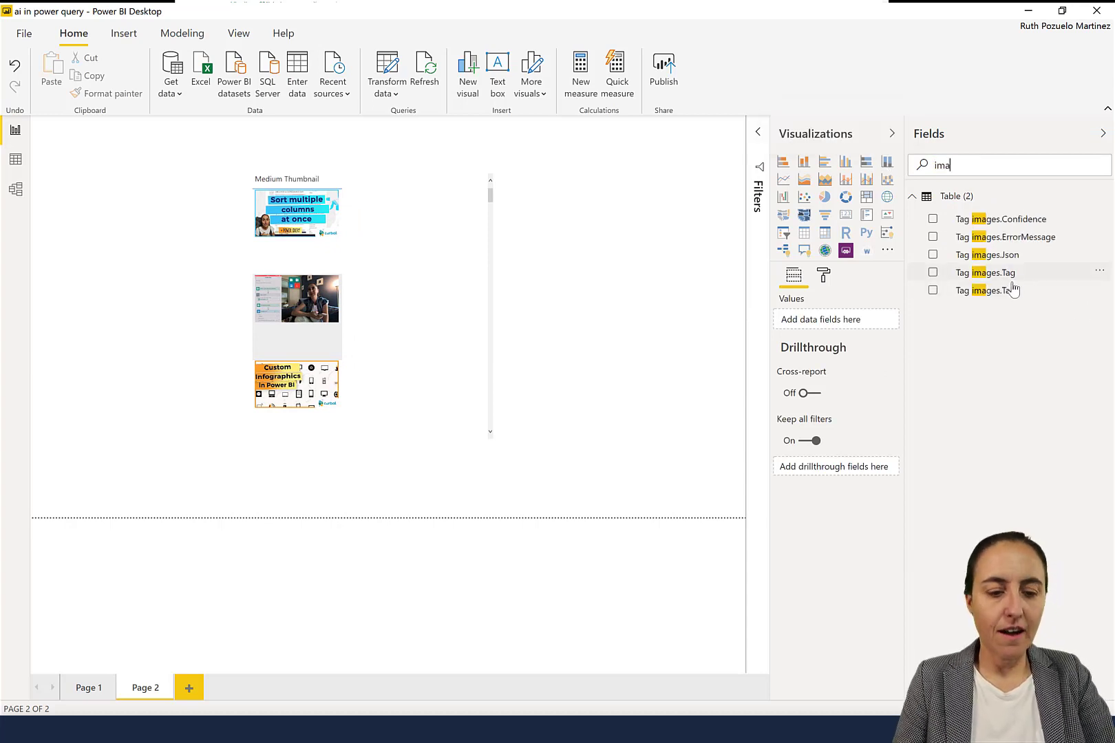
left_click_drag(998, 294, 742, 497)
scroll(387, 357, "down", 2)
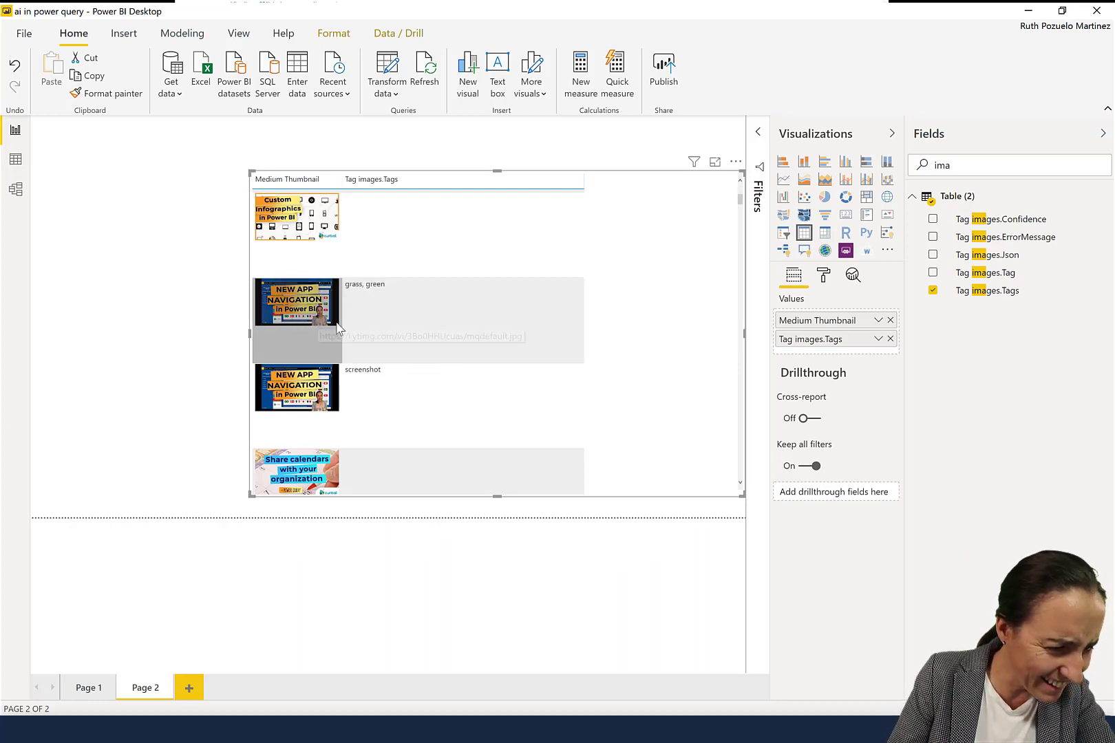
scroll(463, 396, "down", 5)
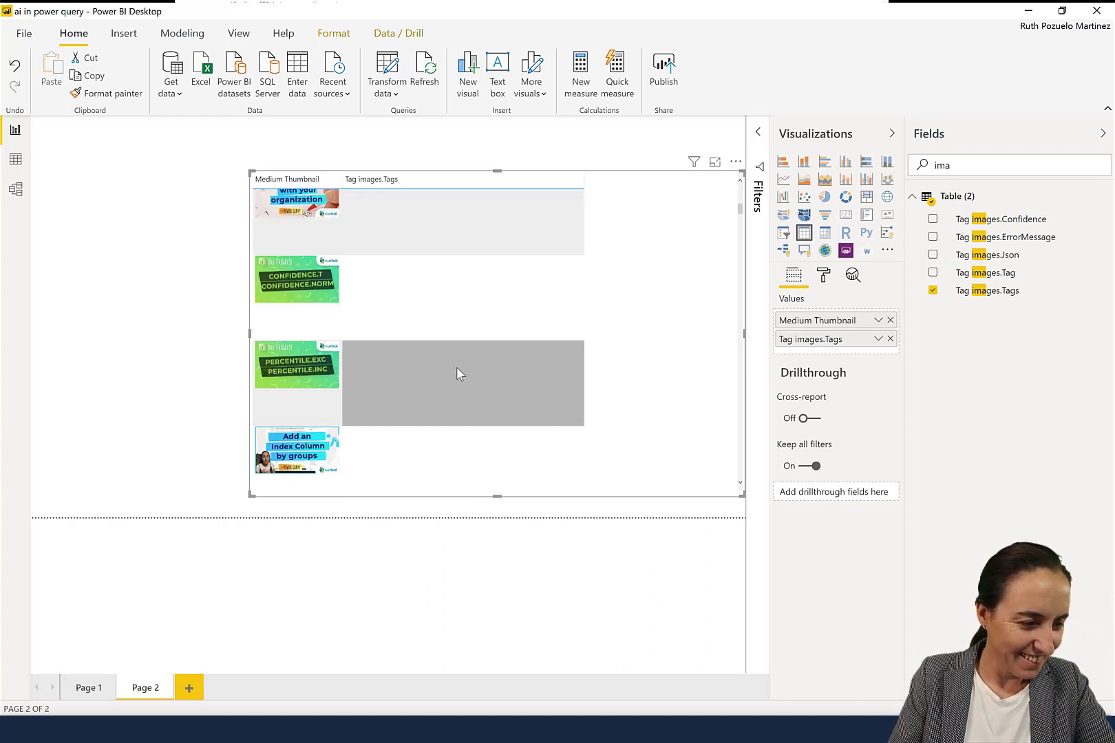
scroll(471, 375, "down", 3)
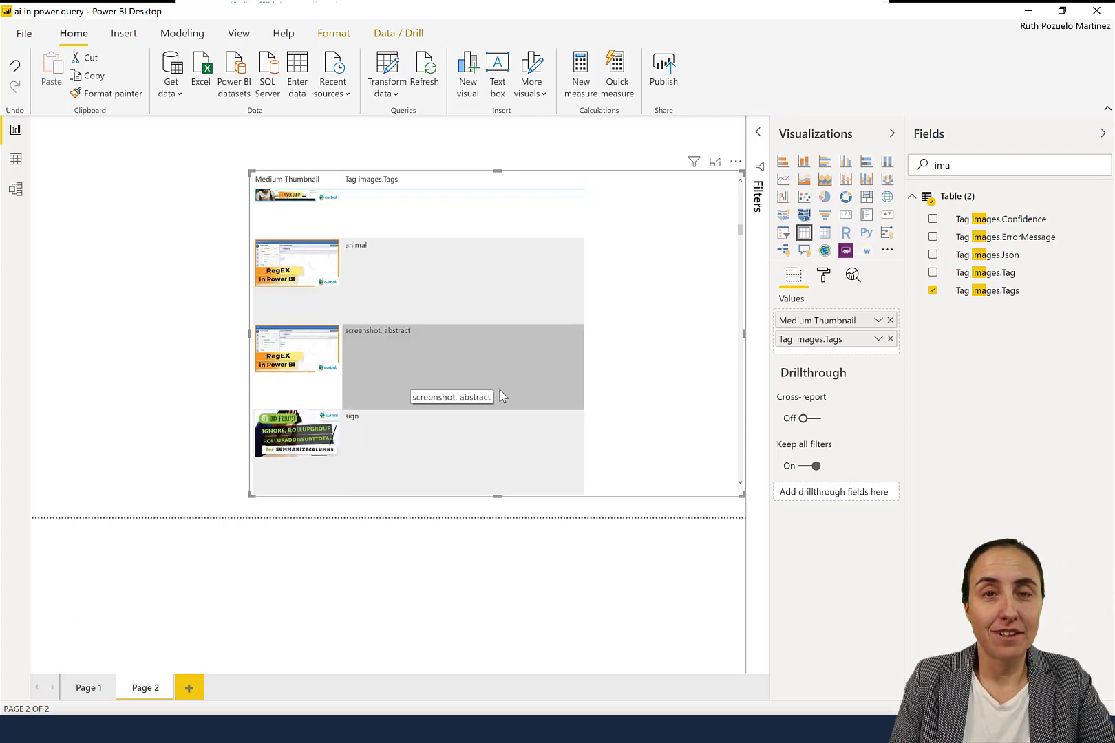
scroll(502, 388, "down", 5)
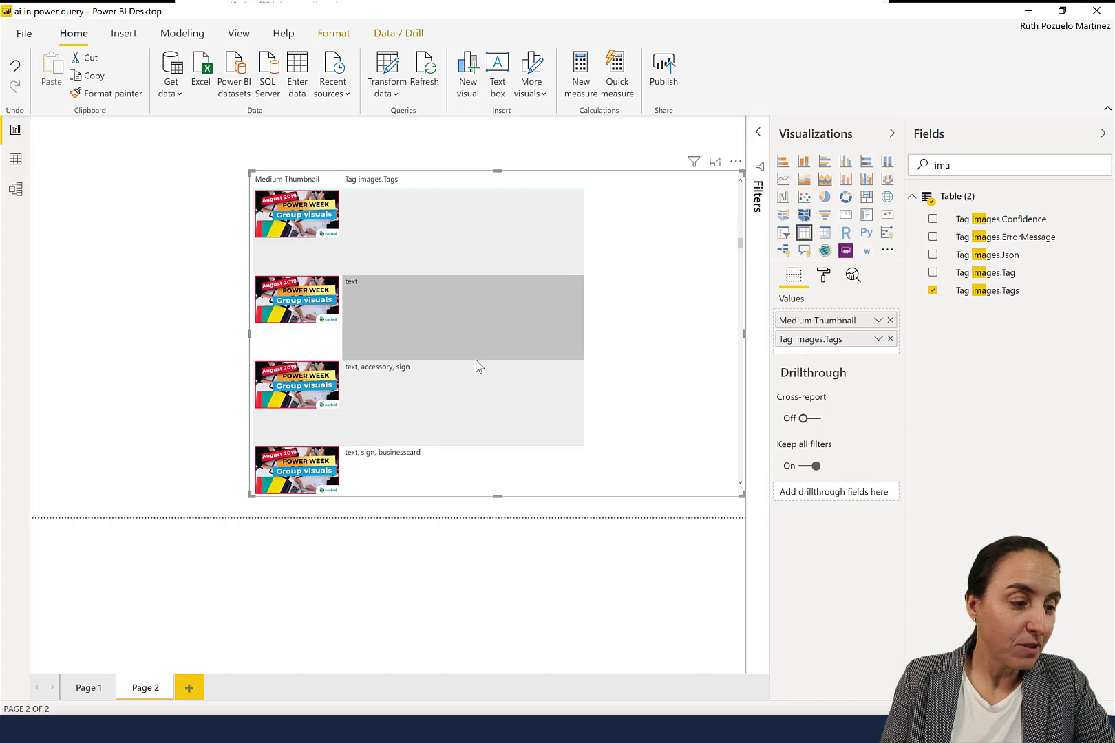
scroll(501, 373, "down", 3)
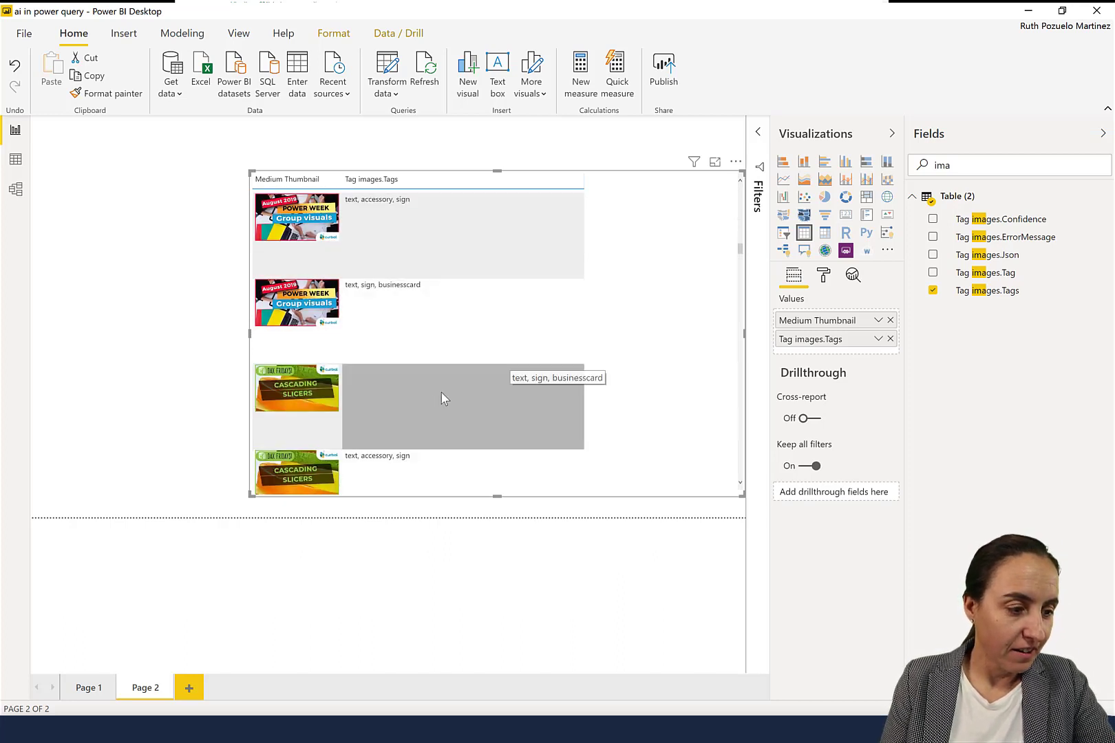
left_click_drag(1008, 219, 715, 353)
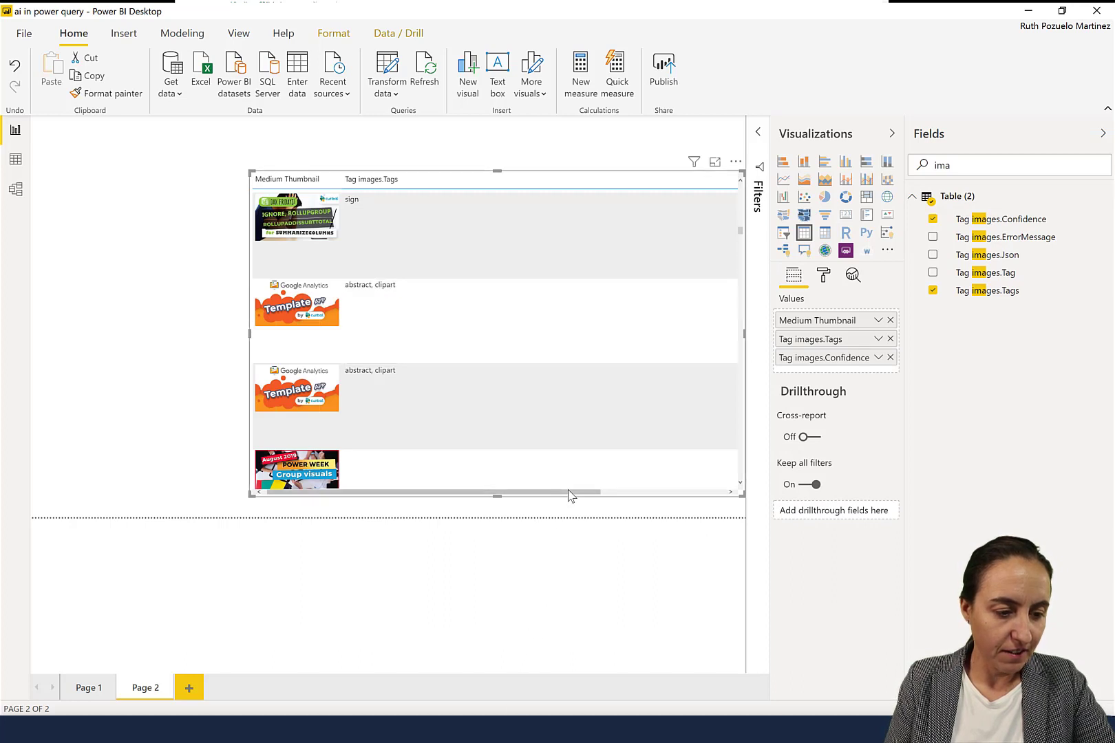
left_click_drag(569, 493, 402, 454)
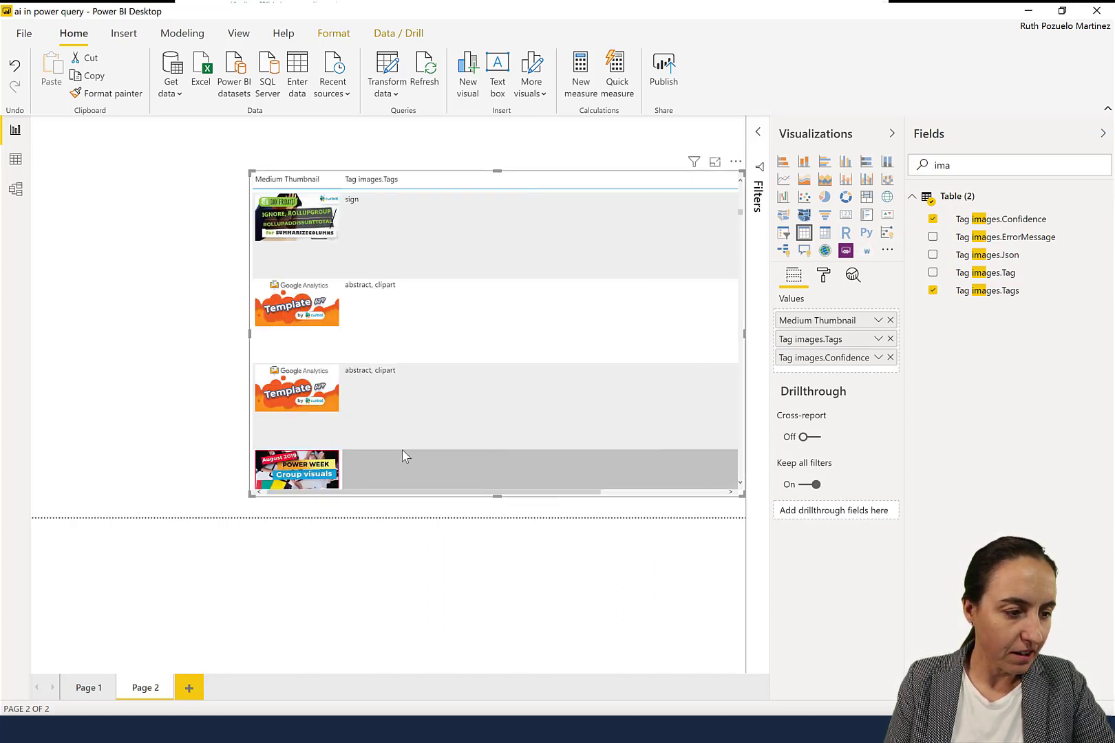
scroll(428, 458, "right", 5)
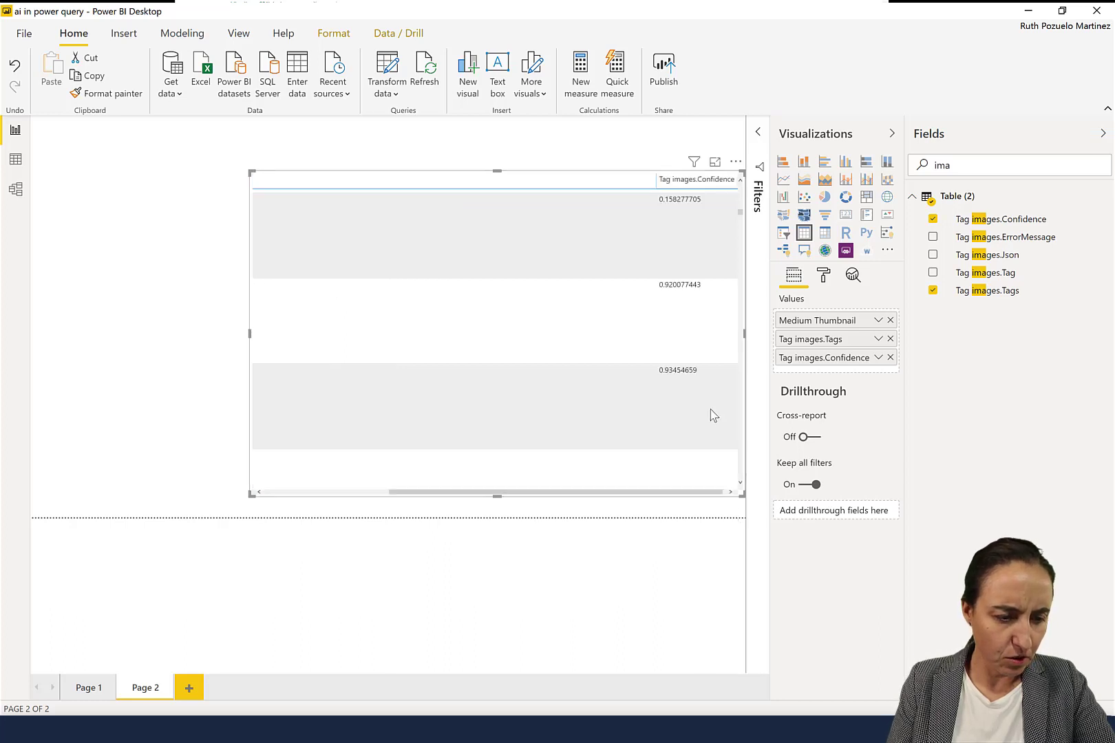
left_click(693, 457)
scroll(692, 457, "down", 3)
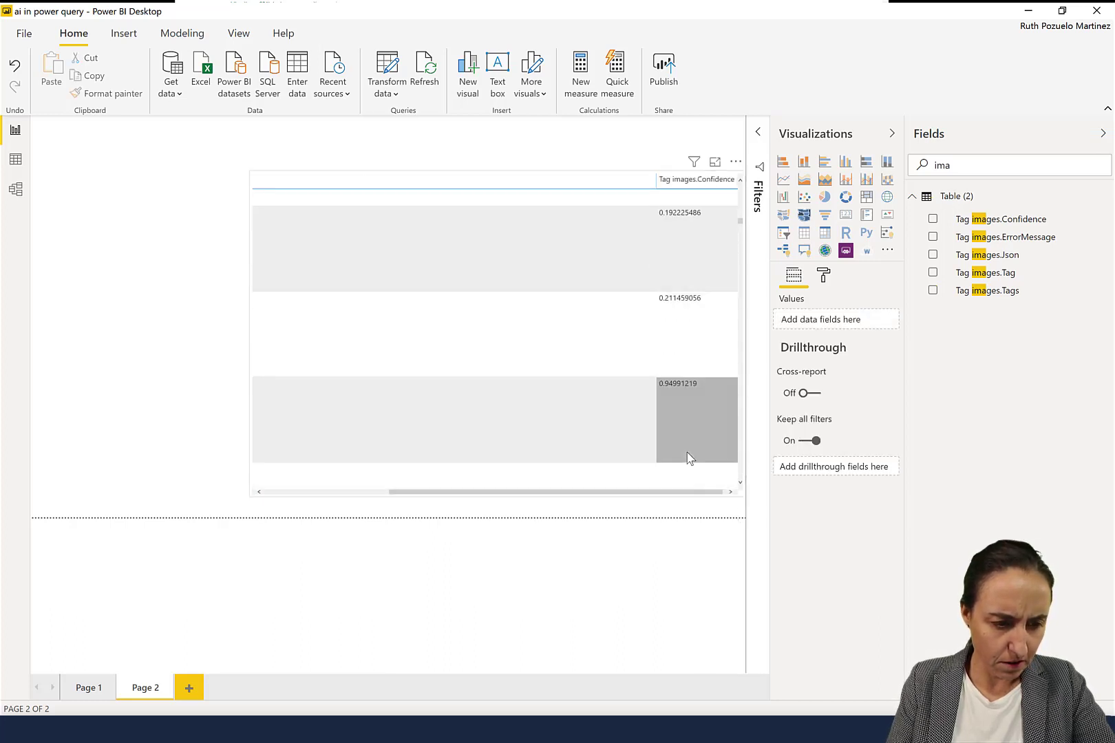
left_click_drag(622, 493, 191, 493)
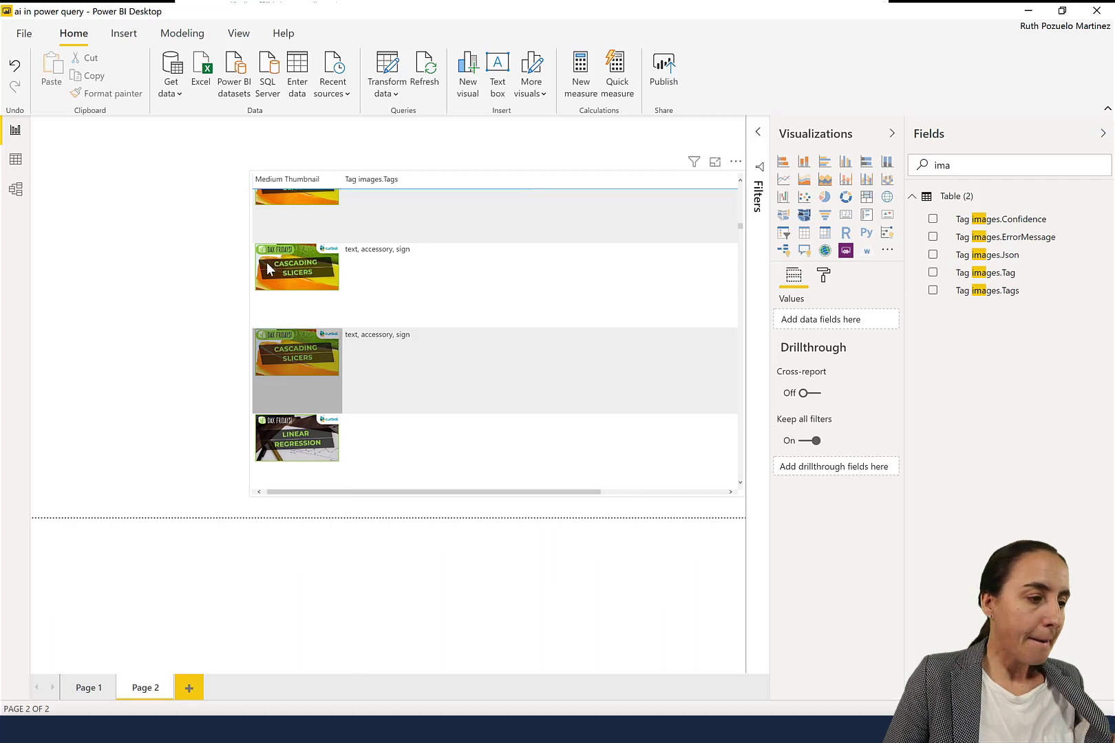
Glance at the Modeling tab, then return to Home and launch Transform data for Power Query Editor
left_click(180, 33)
left_click(74, 34)
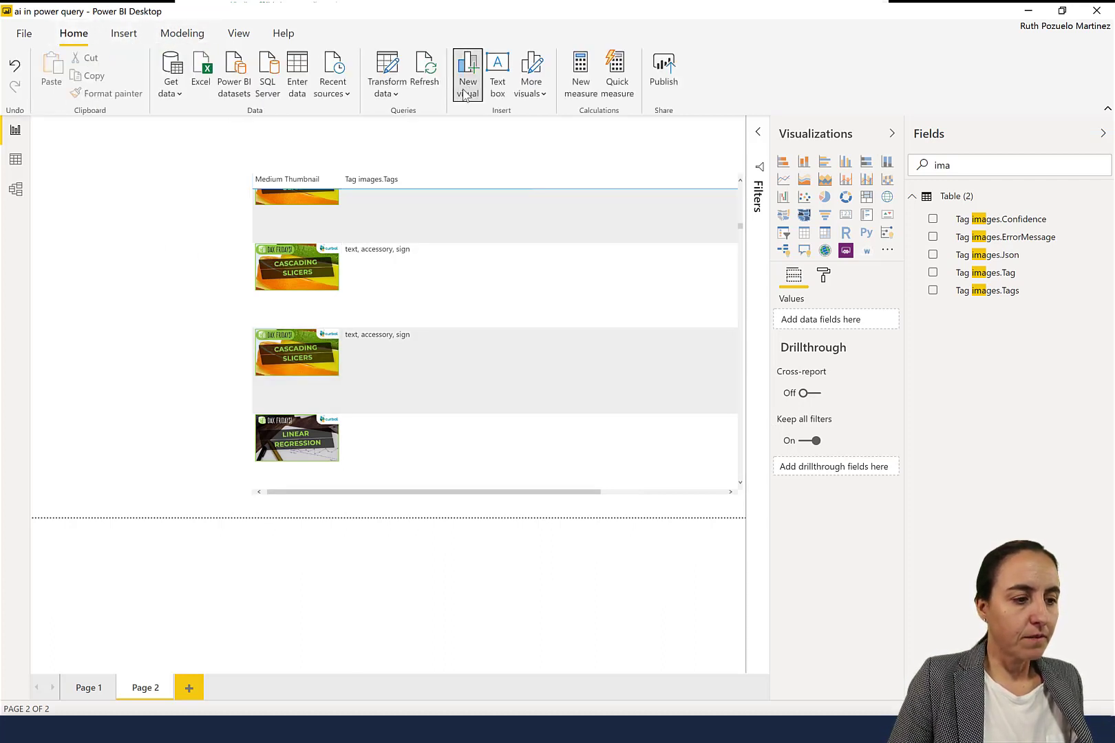
left_click(375, 66)
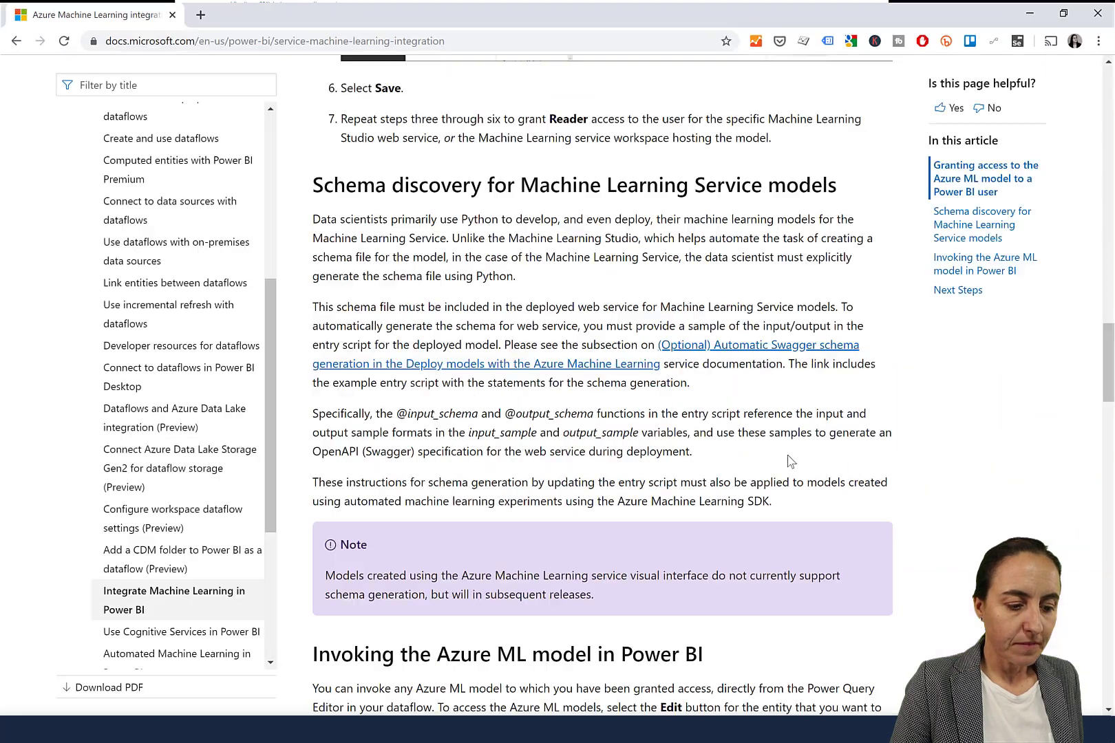
Scroll the Azure ML article past Schema discovery to 'Invoking the Azure ML model in Power BI'
scroll(772, 447, "down", 5)
scroll(772, 448, "down", 2)
scroll(768, 434, "up", 3)
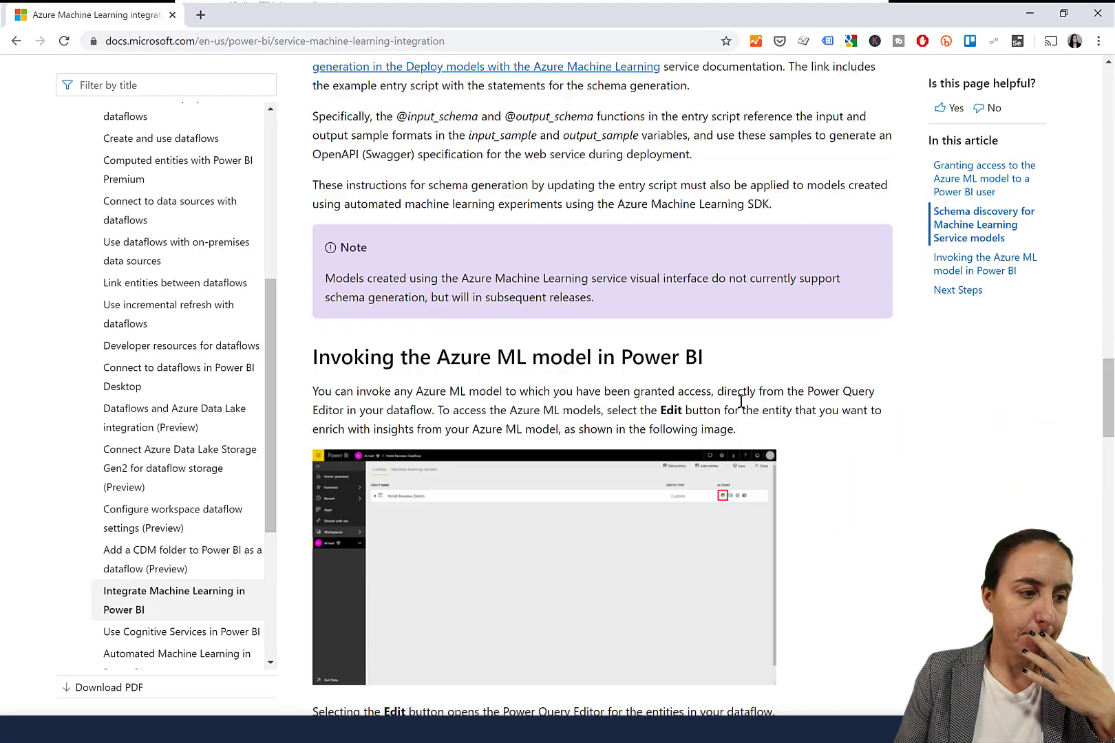
scroll(715, 375, "up", 2)
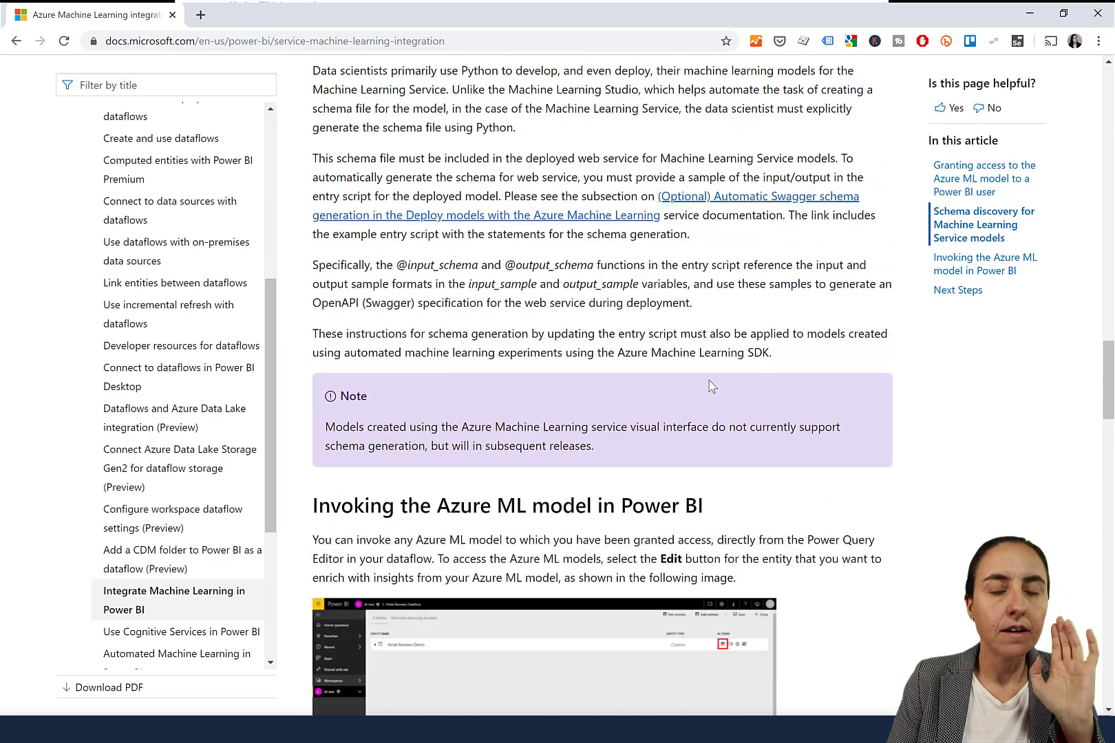
scroll(740, 393, "up", 2)
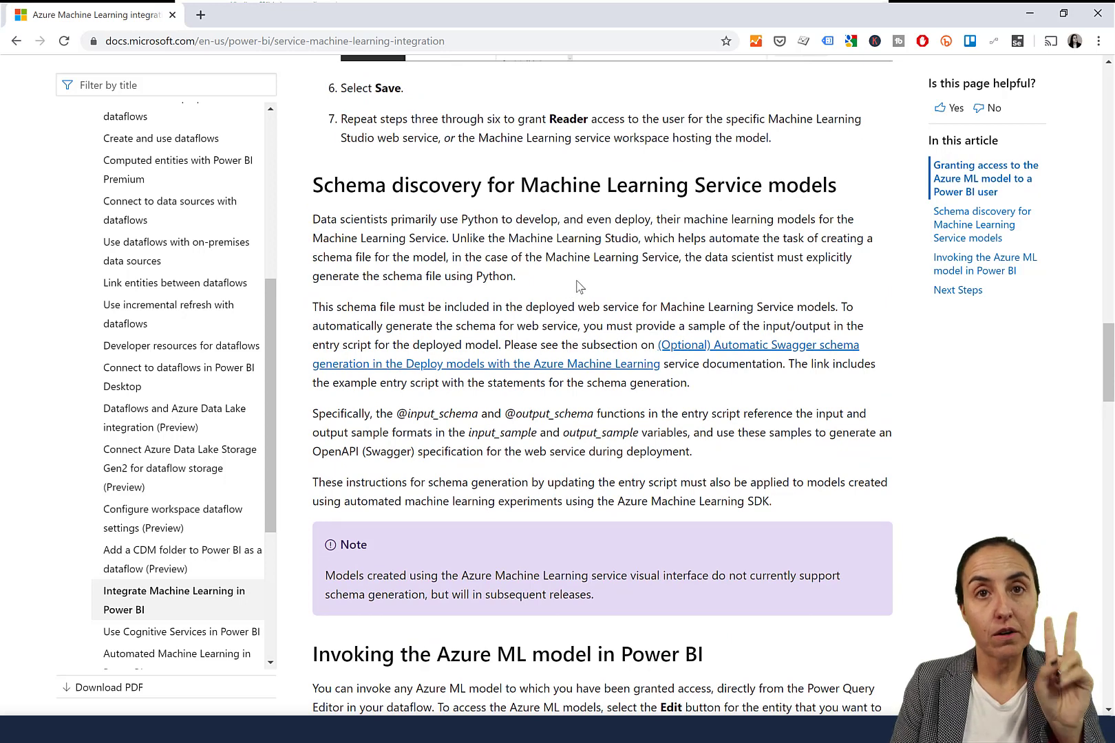
scroll(640, 338, "down", 4)
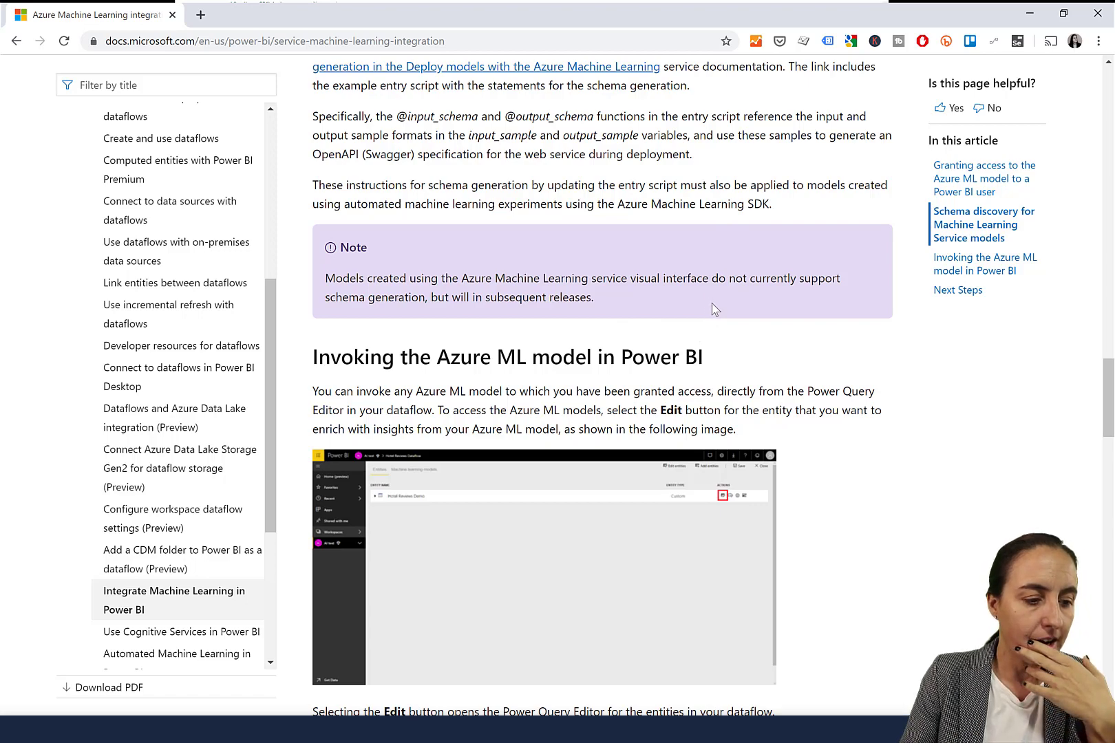
Scroll through the Invoke and Next Steps sections, then back up to granting-access steps 1–3
scroll(713, 309, "down", 10)
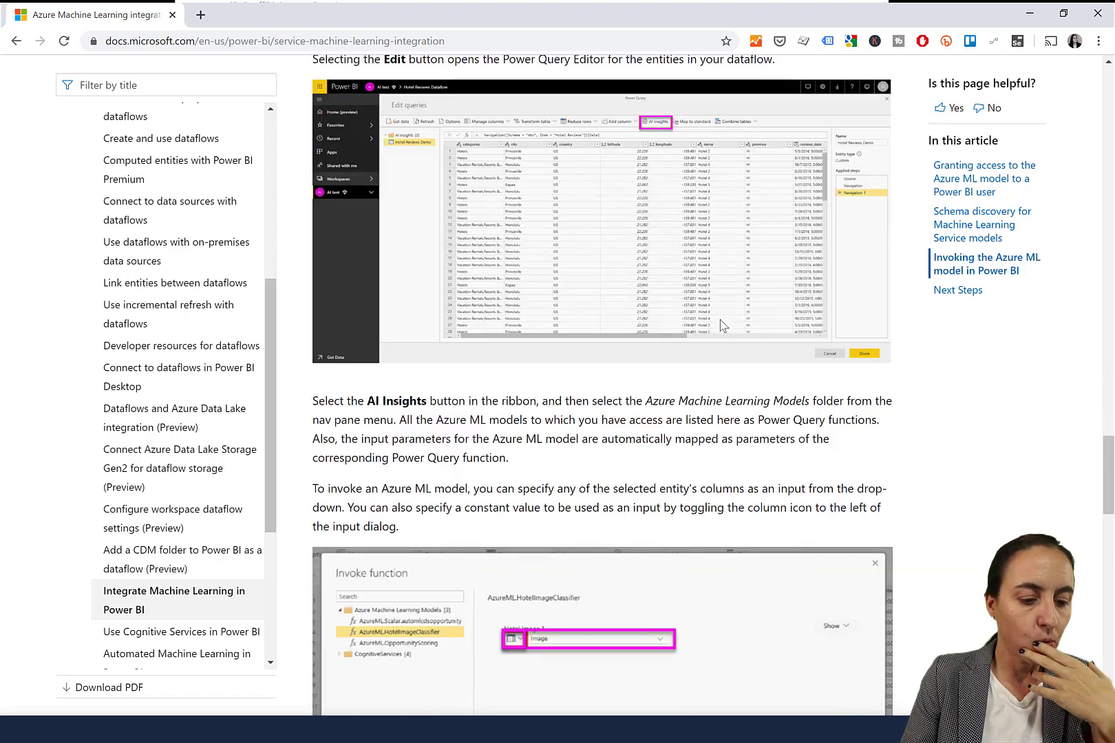
scroll(723, 326, "down", 12)
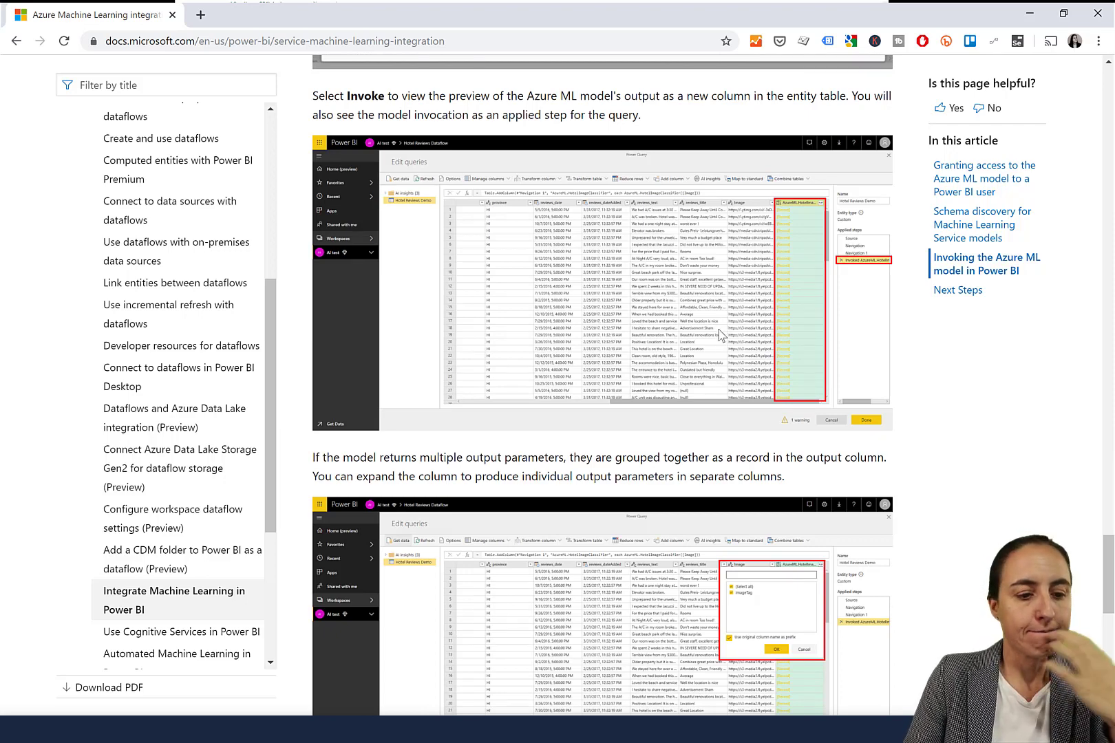
scroll(717, 344, "down", 8)
scroll(686, 398, "down", 3)
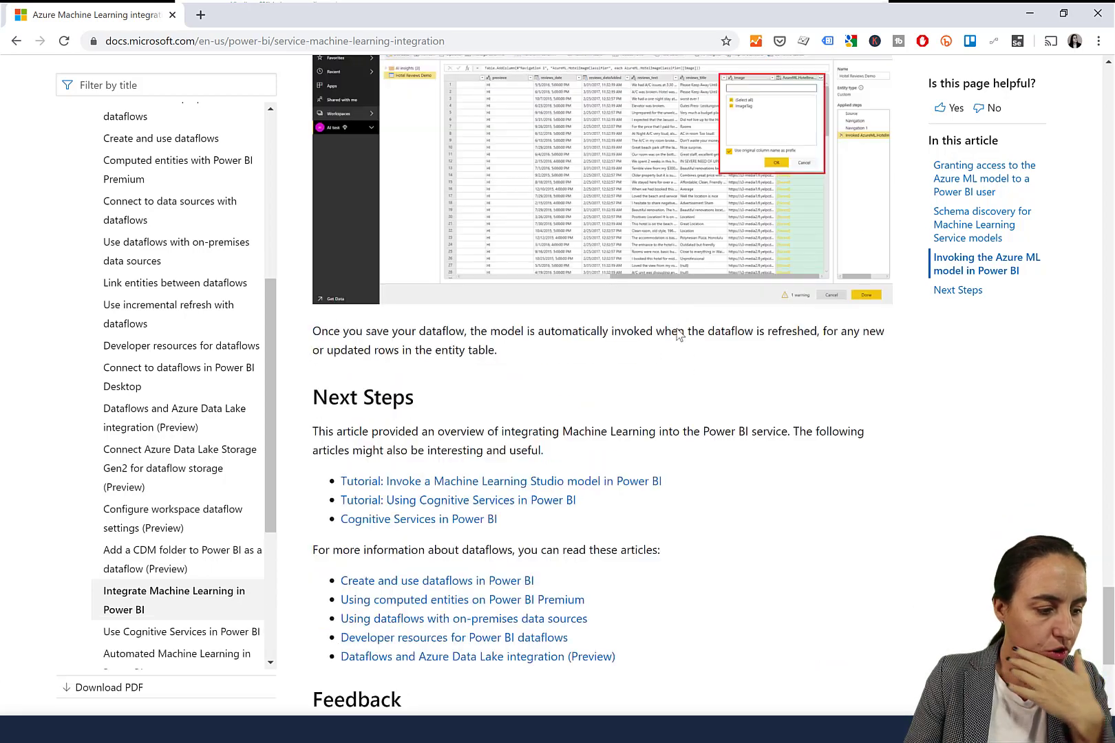
scroll(679, 313, "up", 20)
scroll(722, 294, "up", 15)
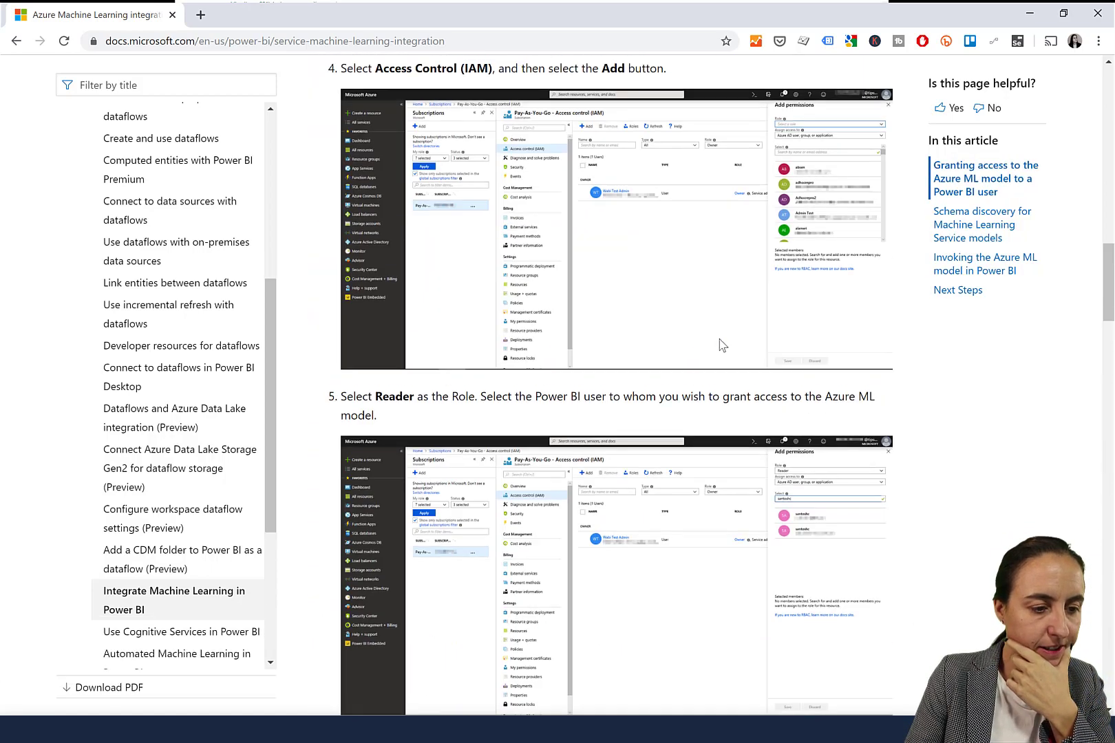
scroll(718, 326, "up", 4)
scroll(639, 318, "down", 2)
scroll(643, 317, "up", 1)
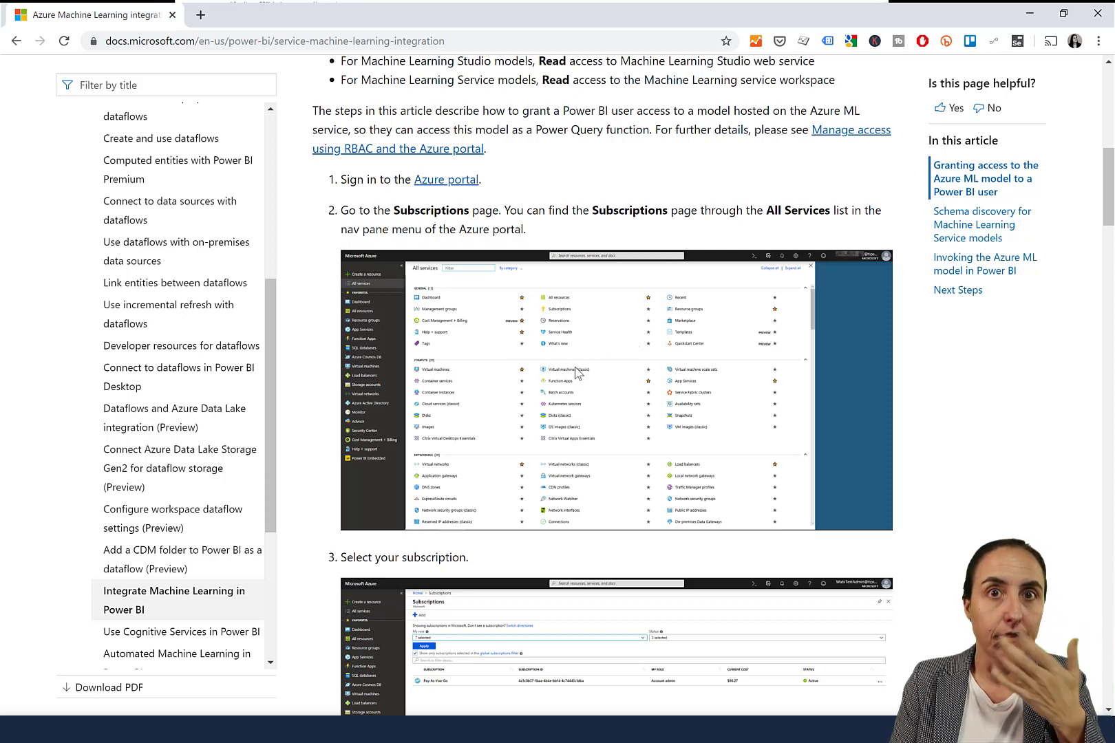
Scroll through granting-access steps 3–7 down to the Invoke function example screenshot
scroll(588, 377, "down", 5)
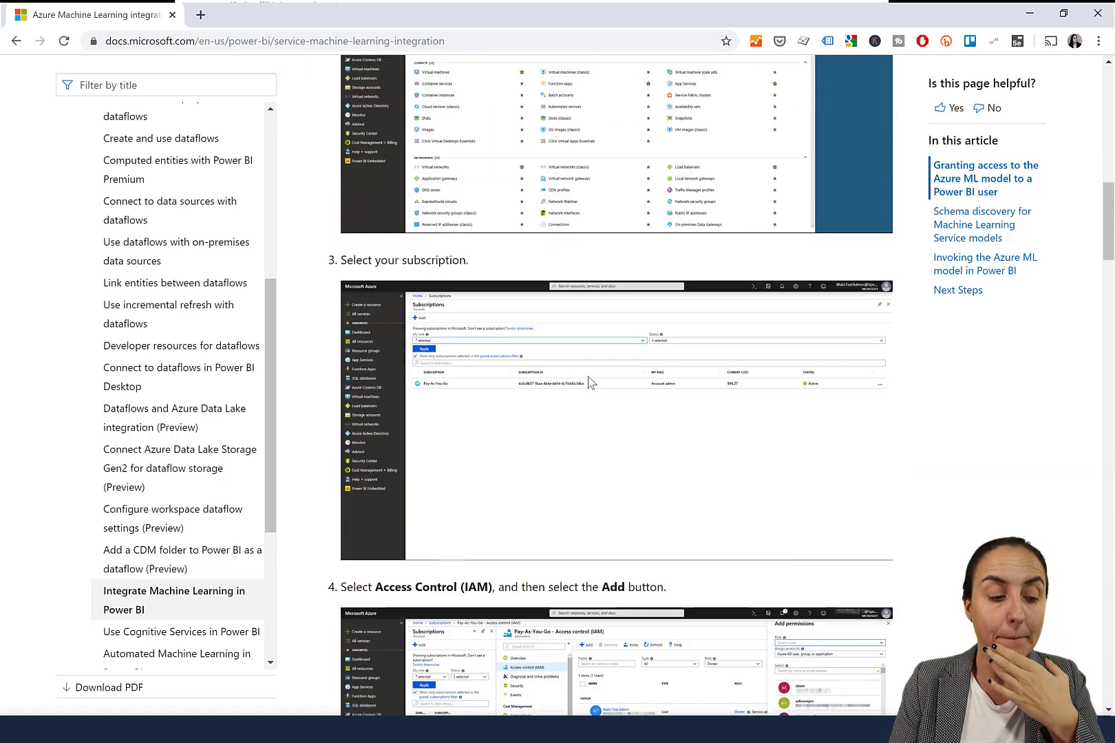
scroll(597, 389, "down", 4)
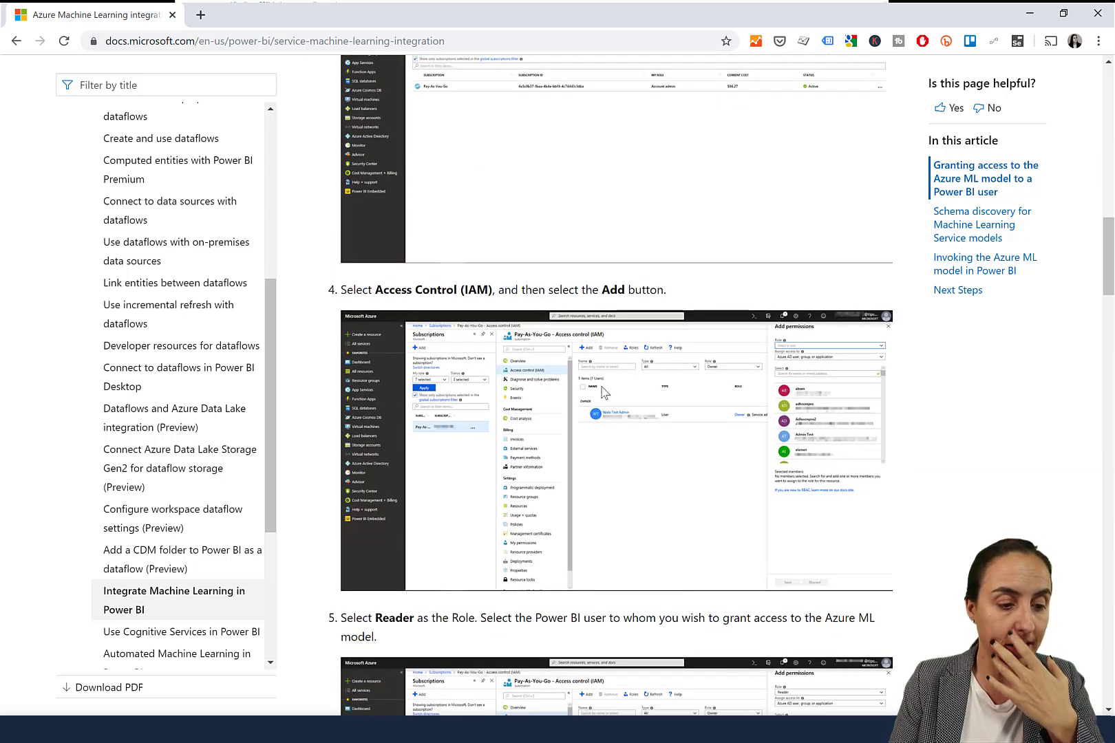
scroll(606, 394, "up", 3)
scroll(607, 395, "up", 6)
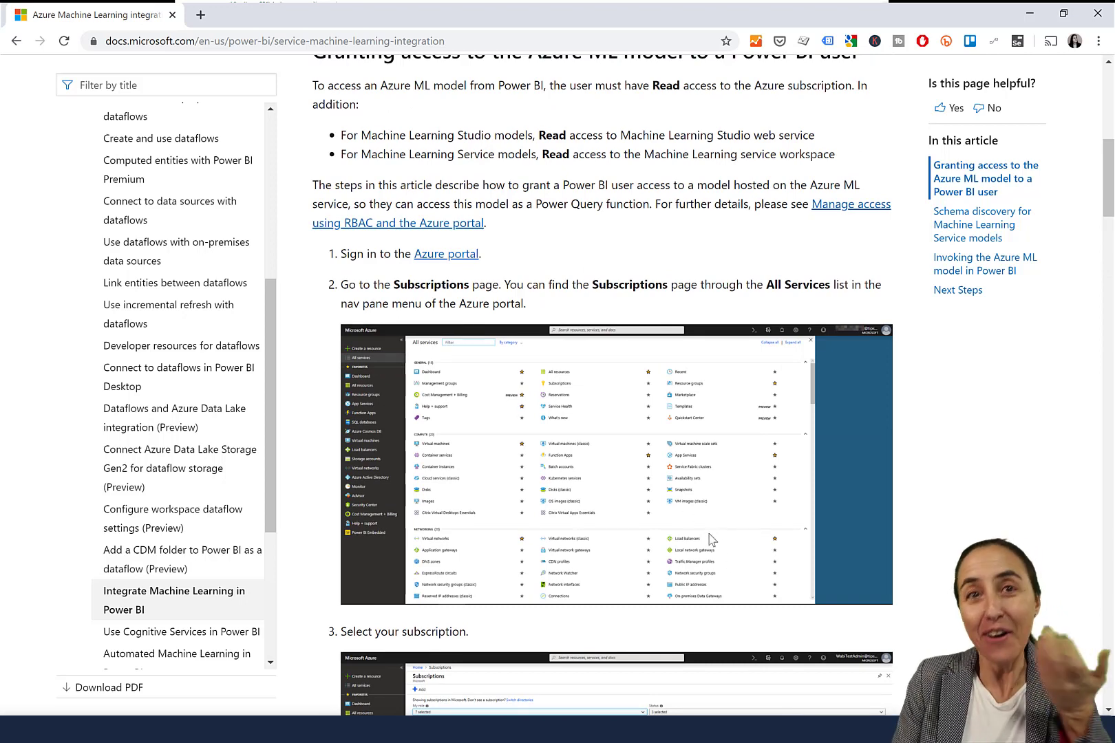
scroll(711, 536, "down", 9)
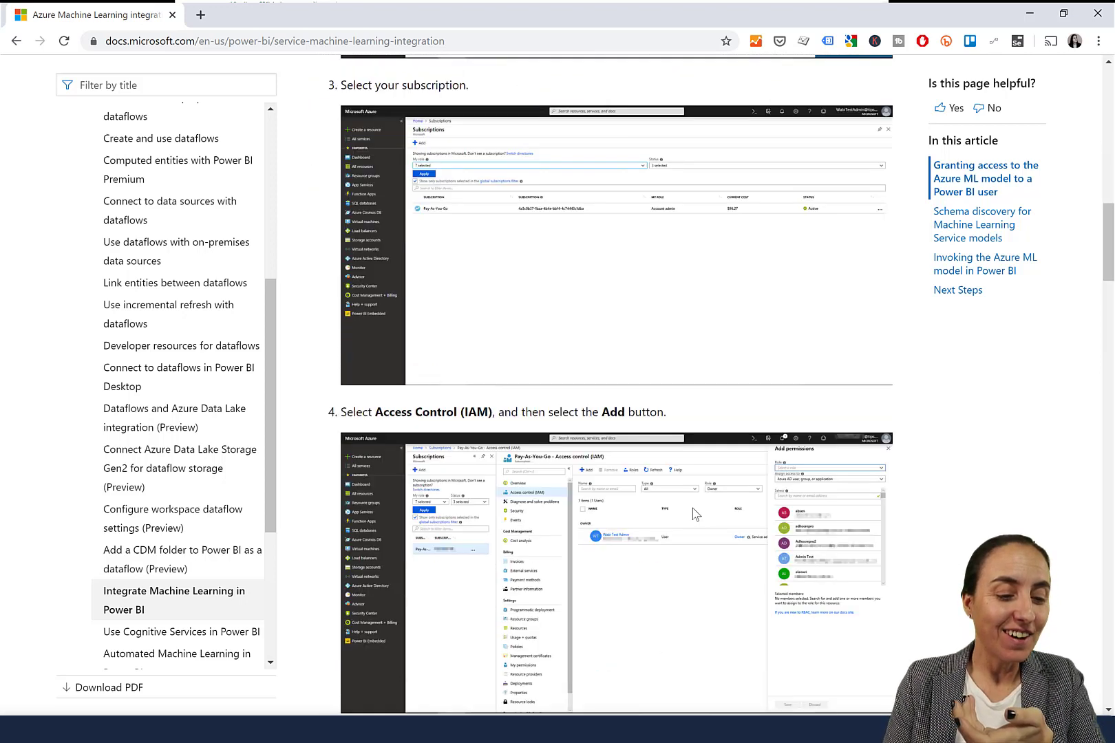
scroll(695, 509, "down", 7)
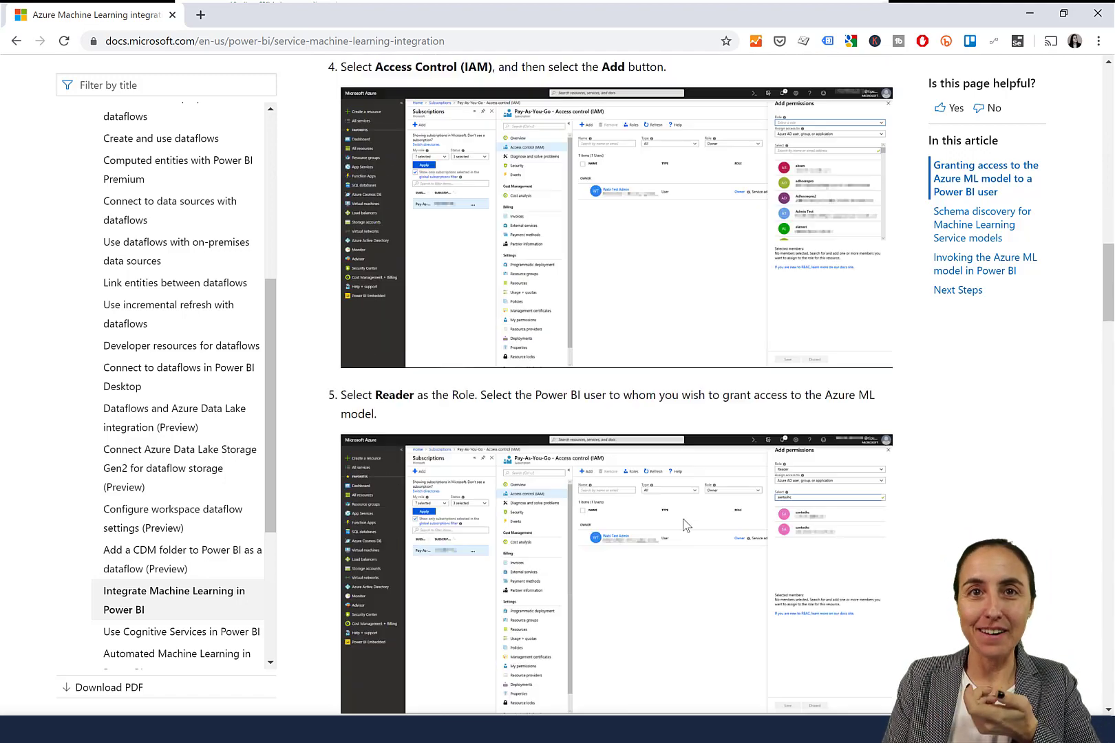
scroll(711, 528, "down", 2)
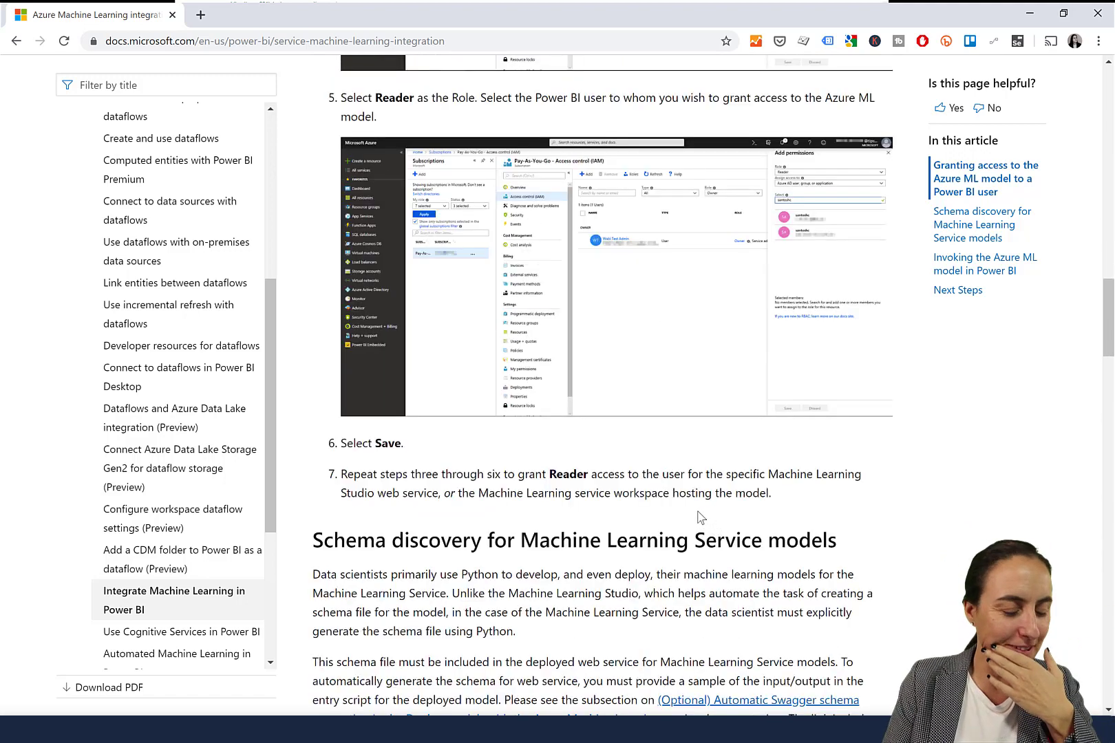
scroll(700, 516, "down", 3)
scroll(695, 493, "up", 3)
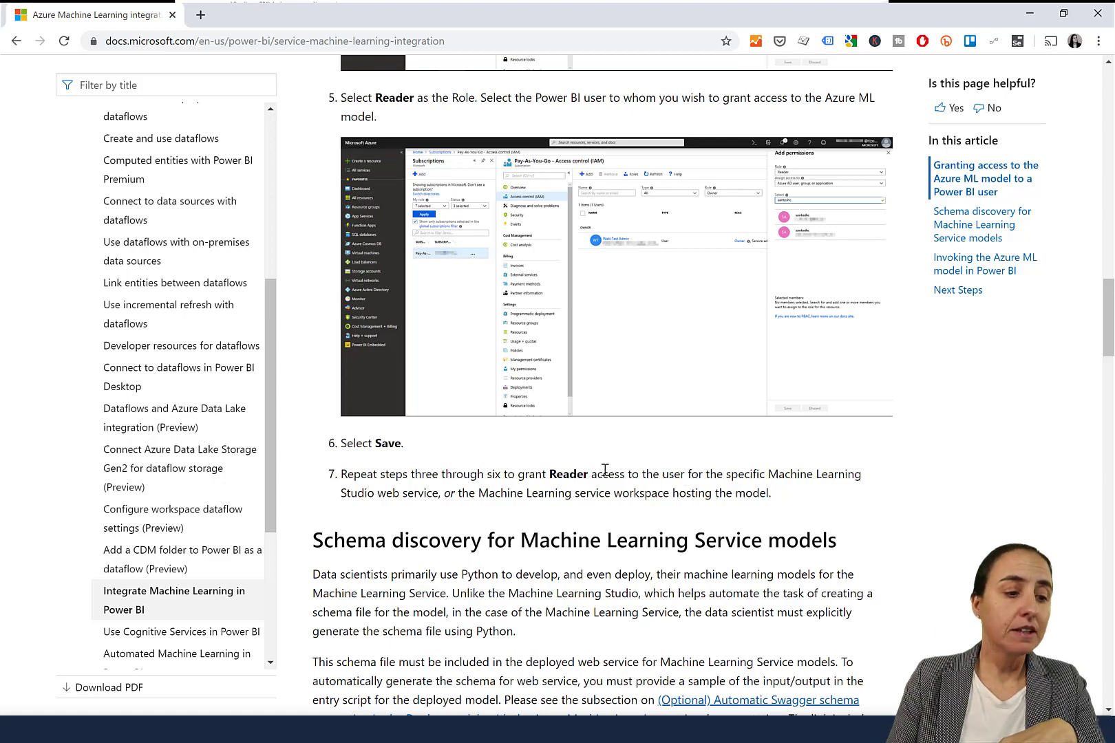
scroll(637, 527, "down", 12)
scroll(650, 529, "down", 5)
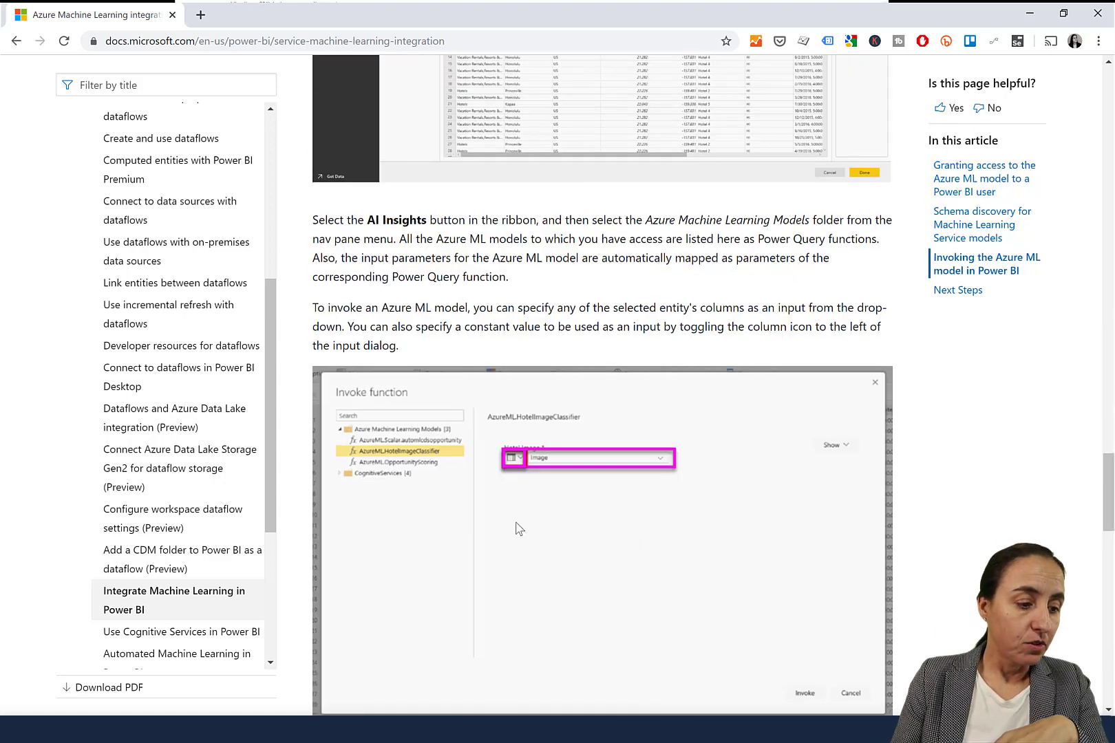